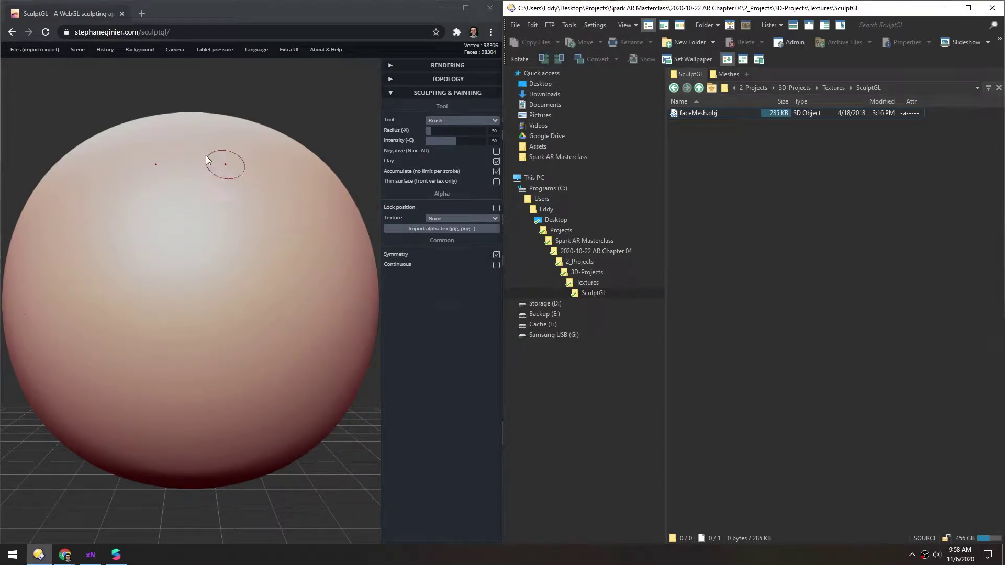
Step: Clear SculptGL's default sphere to leave an empty scene, then select faceMesh.obj in the file manager
left_click(83, 64)
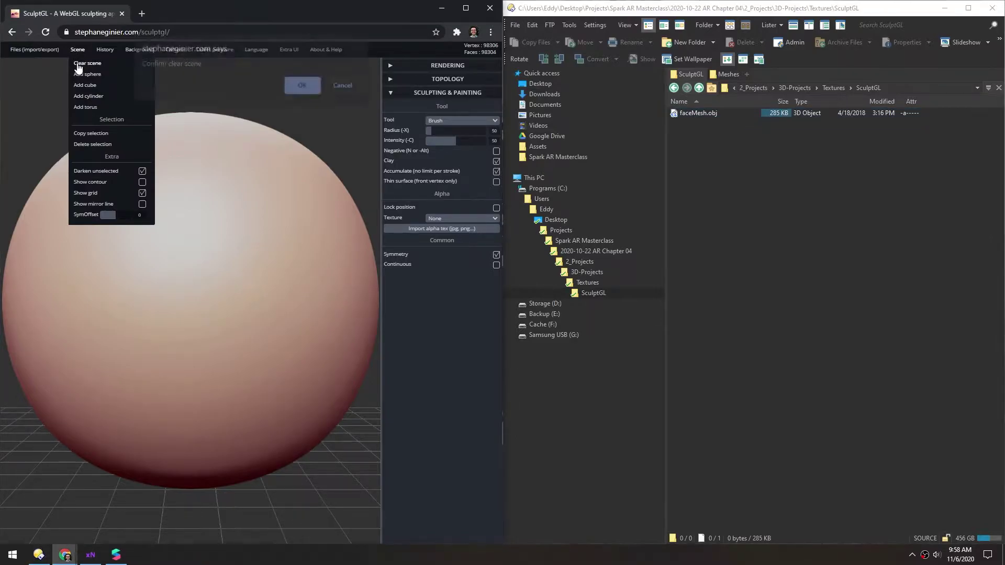
left_click(298, 90)
mouse_move(13, 52)
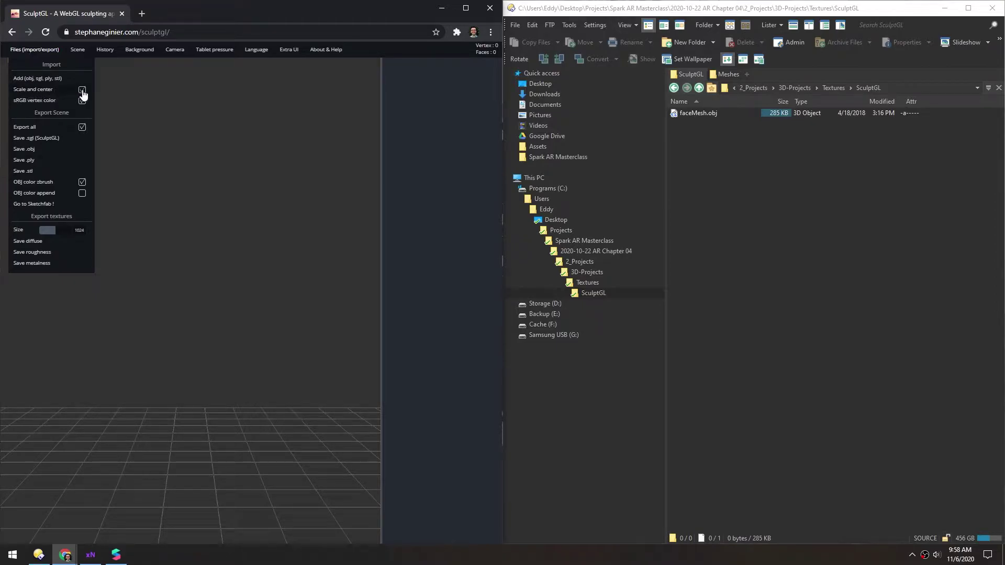
left_click(681, 130)
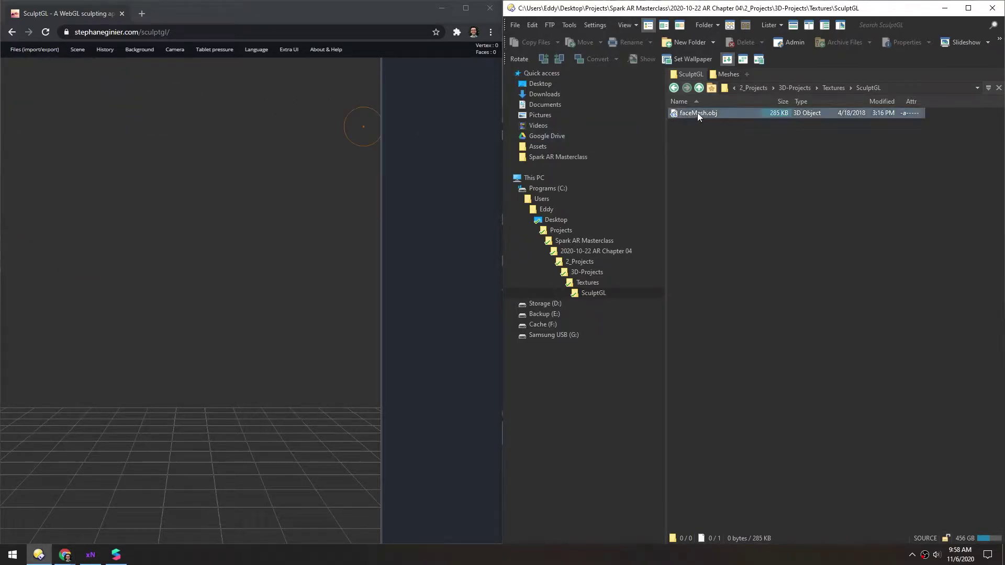
Step: Import faceMesh.obj into SculptGL and export it as faceLow.obj
mouse_move(675, 113)
left_mouse_down()
mouse_move(250, 300)
mouse_move(156, 316)
left_mouse_up()
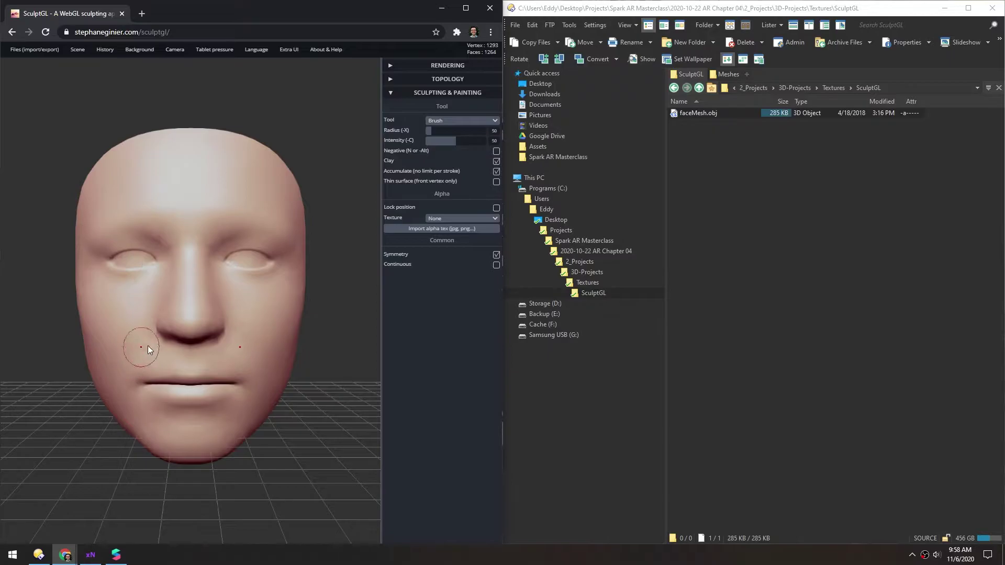
mouse_move(23, 52)
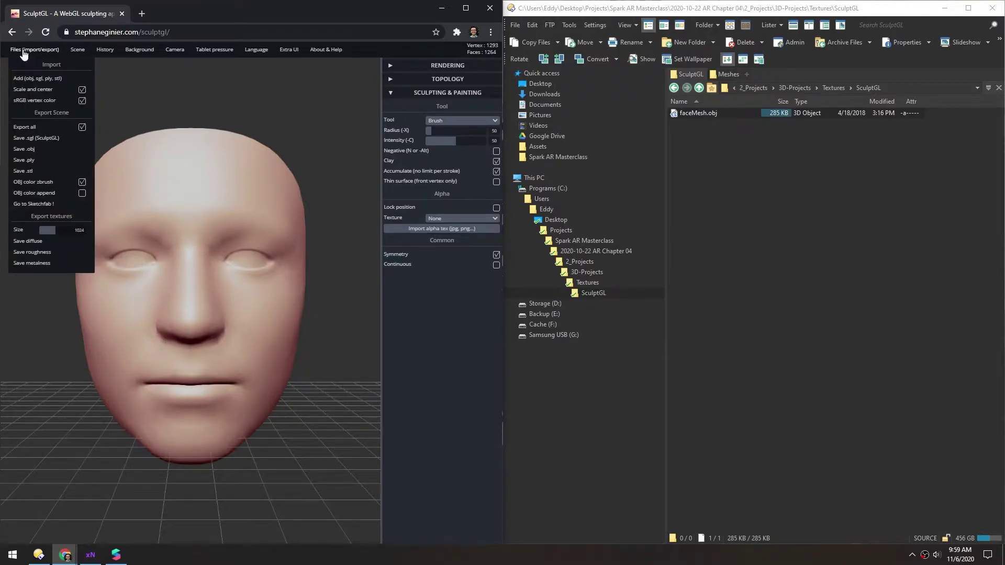
left_click(19, 150)
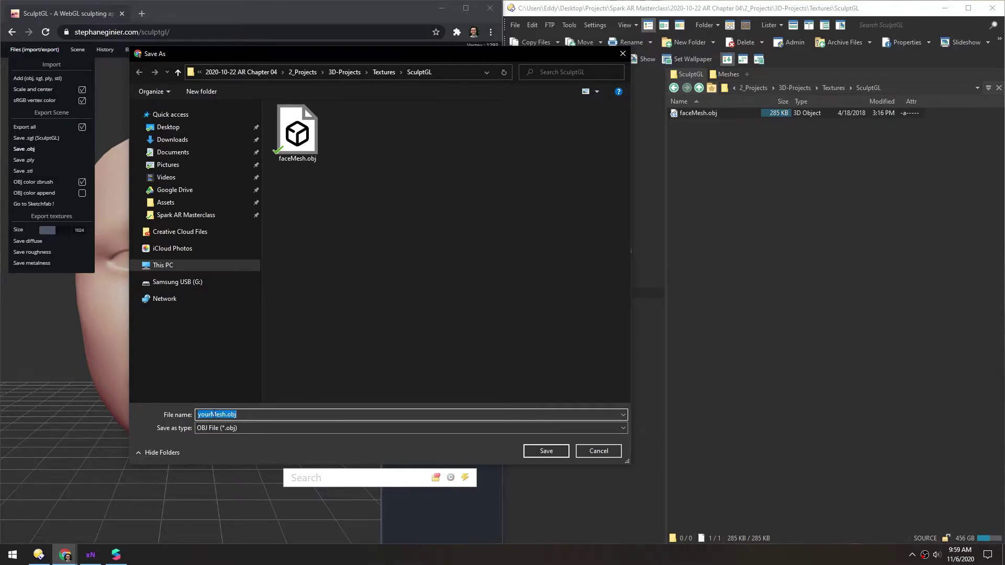
type("faceLow")
key("Return")
left_click(492, 528)
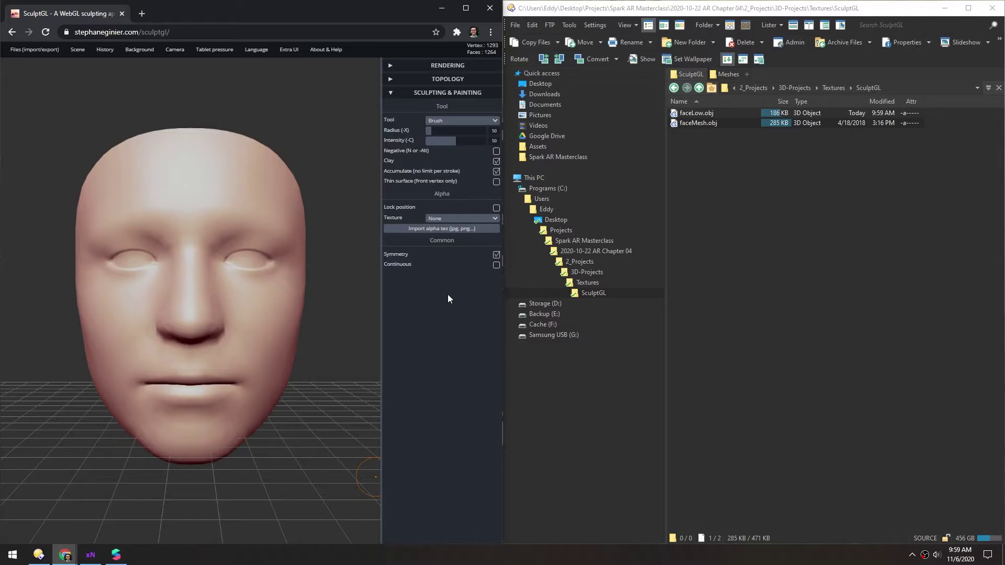
Step: Turn on the wireframe display for the face mesh
left_click(390, 68)
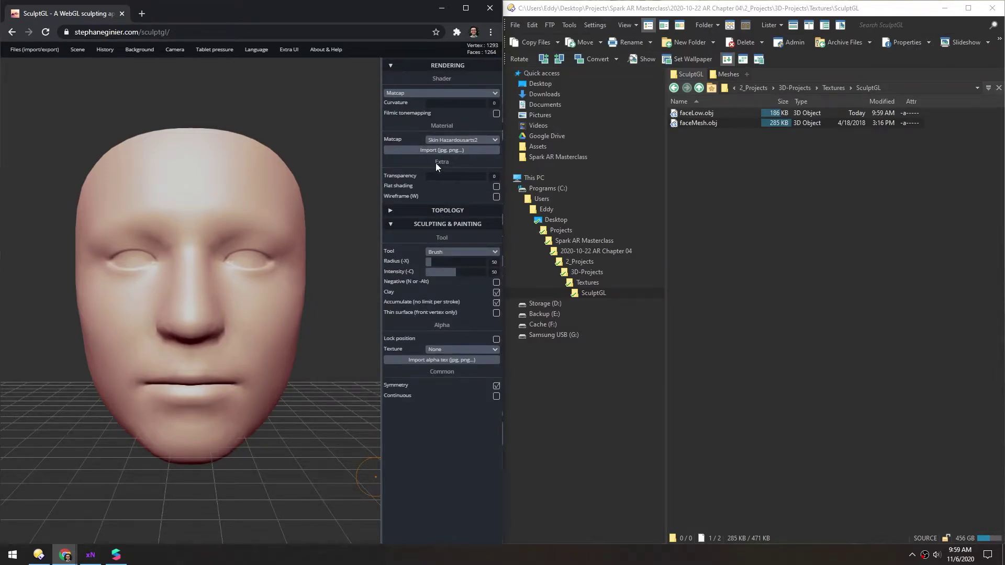
left_click(497, 198)
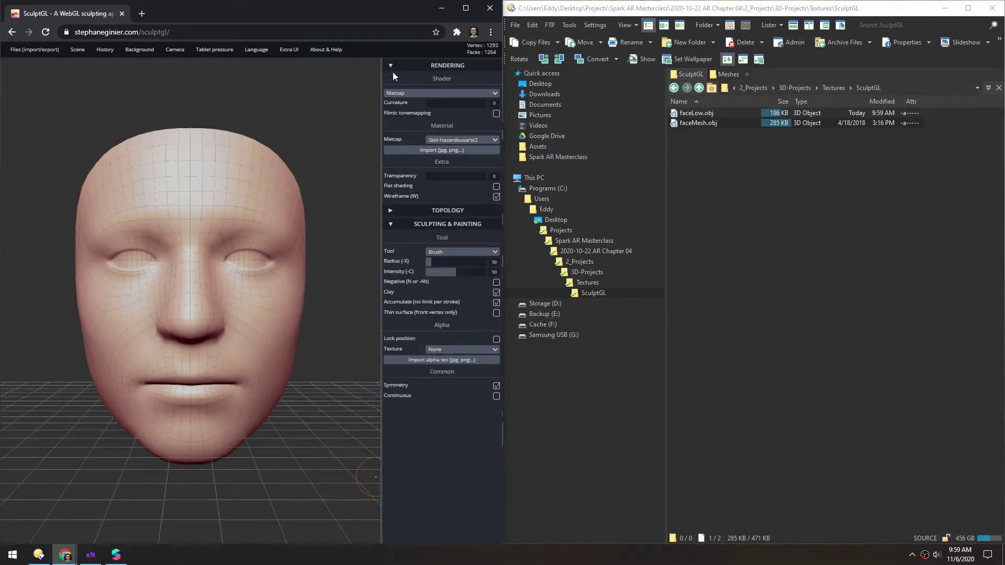
left_click(390, 68)
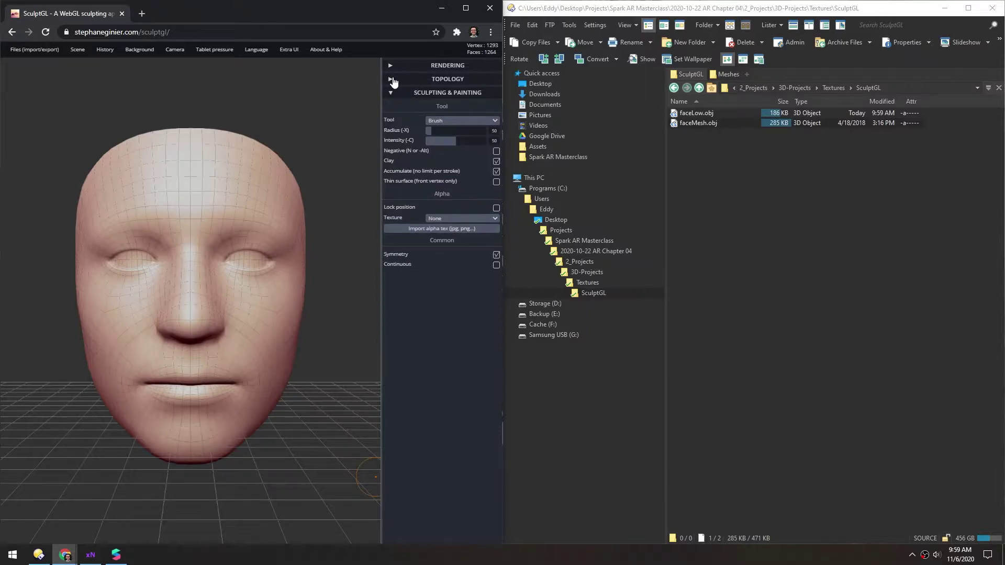
Step: Activate Dynamic Topology 'Activated (no quads)' on the face mesh
left_click(391, 80)
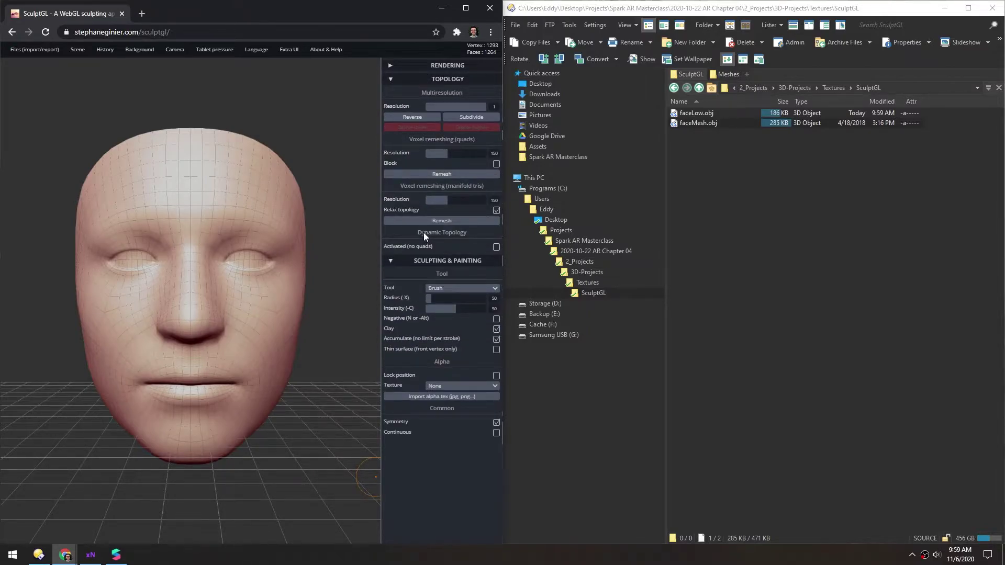
left_click(497, 248)
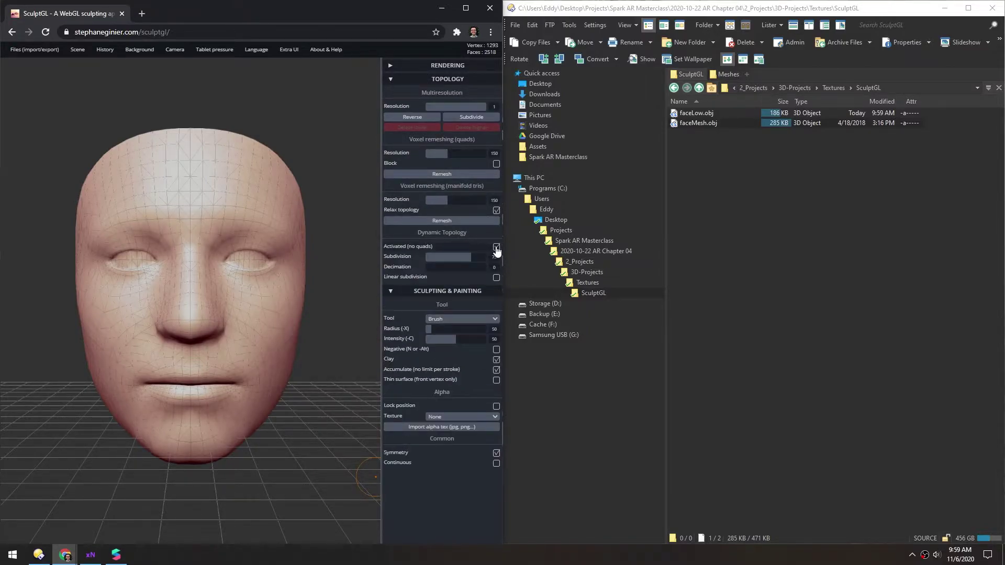
left_click(390, 81)
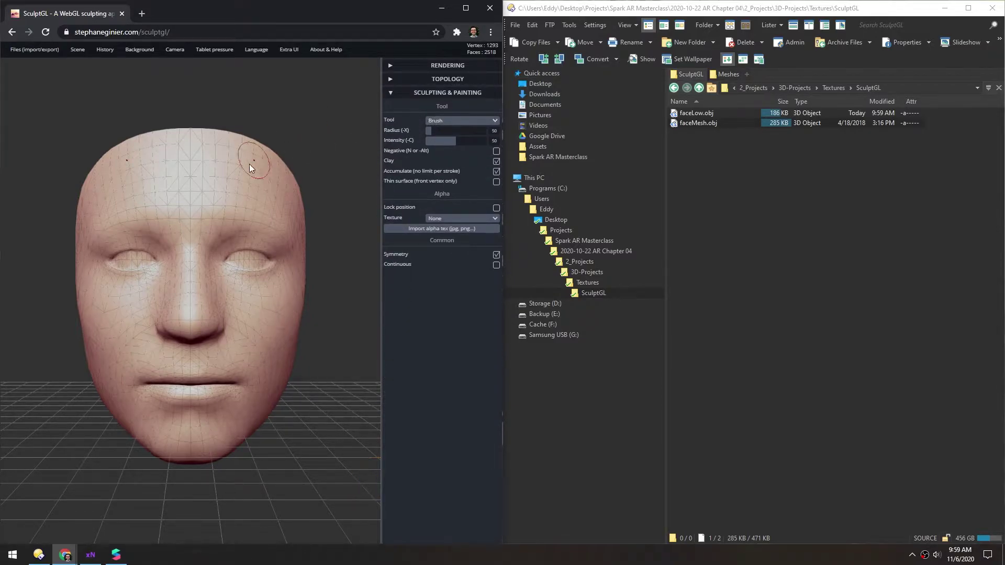
scroll(194, 192, "up", 5)
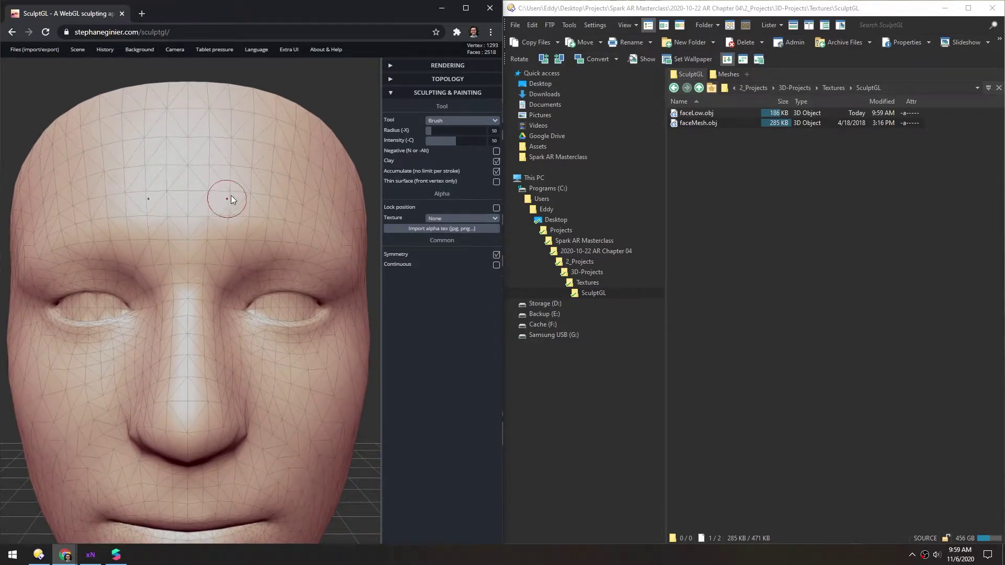
mouse_move(147, 226)
left_mouse_down()
mouse_move(123, 157)
mouse_move(79, 183)
mouse_move(83, 225)
mouse_move(144, 230)
left_mouse_up()
left_click_drag(250, 198, 262, 191)
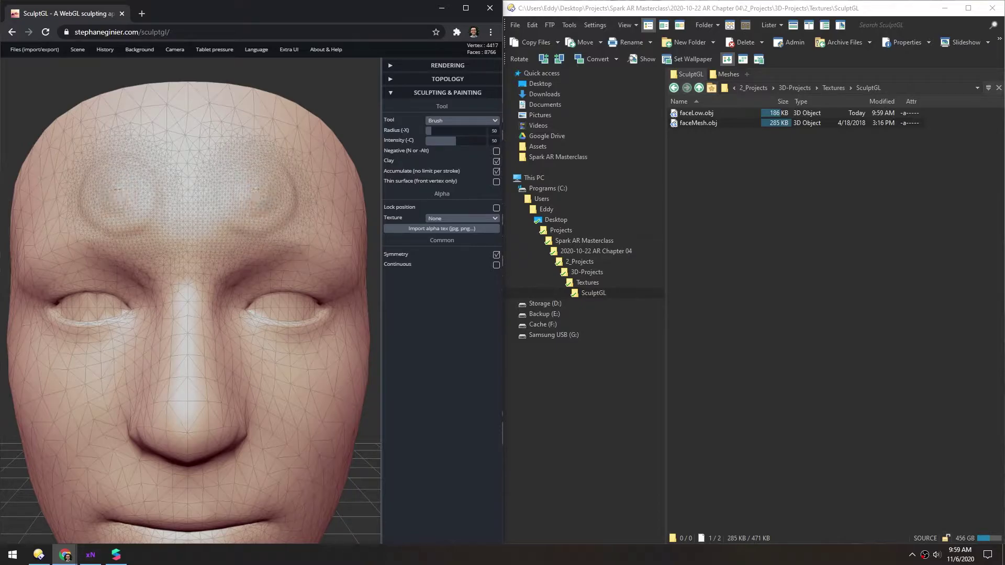
scroll(263, 190, "up", 5)
scroll(255, 184, "up", 3)
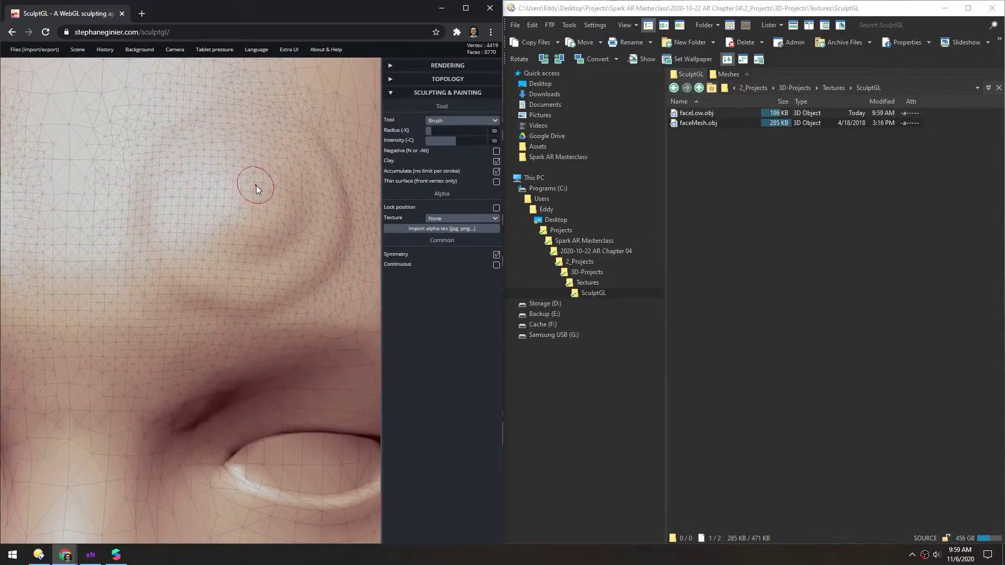
scroll(237, 192, "down", 4)
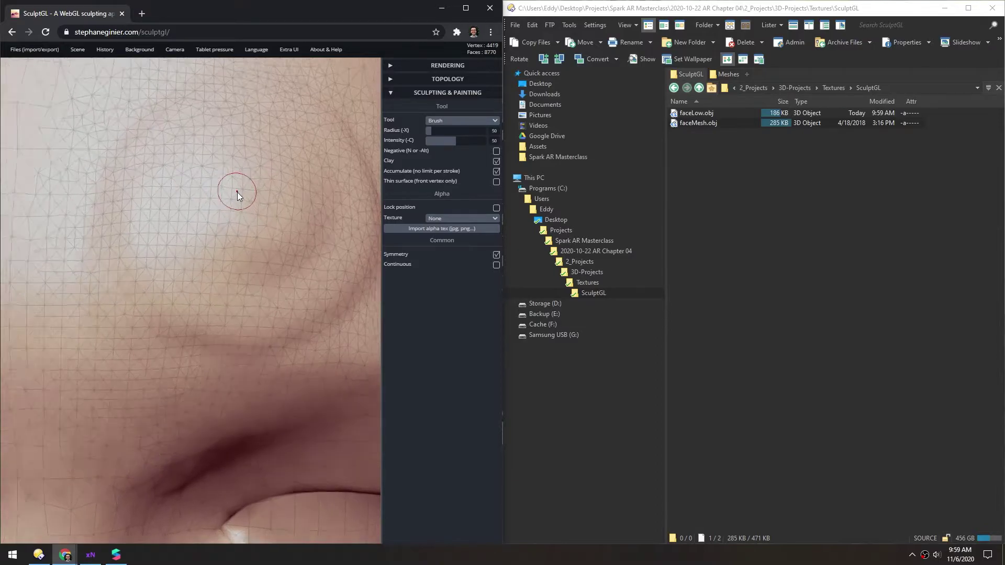
scroll(234, 197, "up", 3)
left_click_drag(234, 236, 198, 238)
scroll(236, 240, "up", 4)
scroll(199, 238, "down", 6)
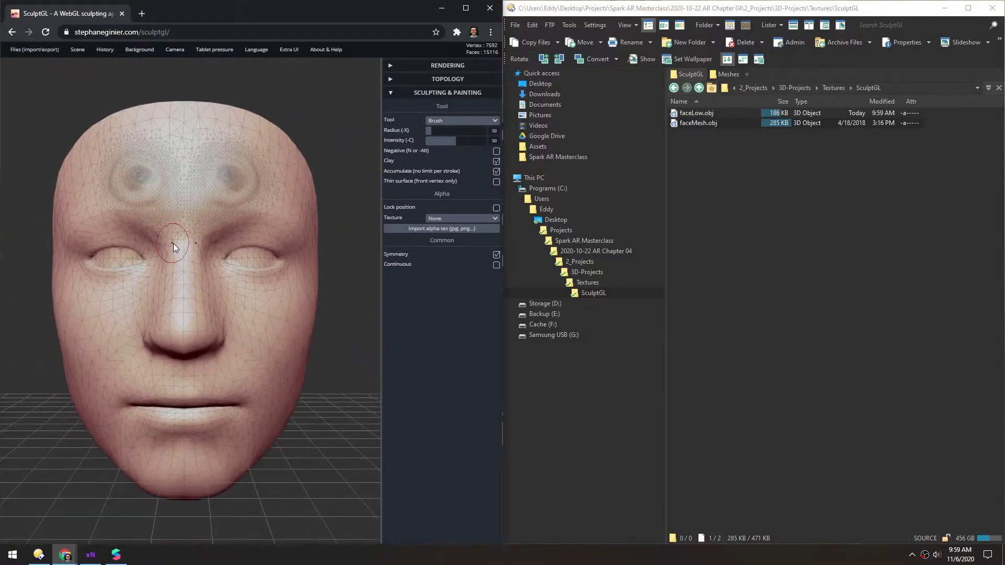
key("ctrl+z")
key("ctrl+z")
key("ctrl+z")
key("ctrl+z")
key("ctrl+z")
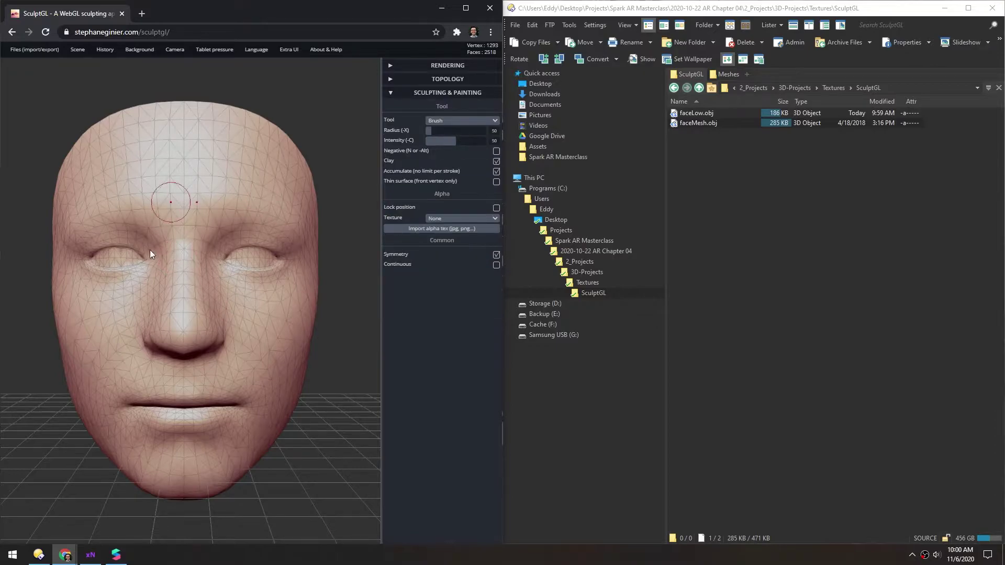
Step: Turn off the wireframe display on the face mesh
left_click(390, 65)
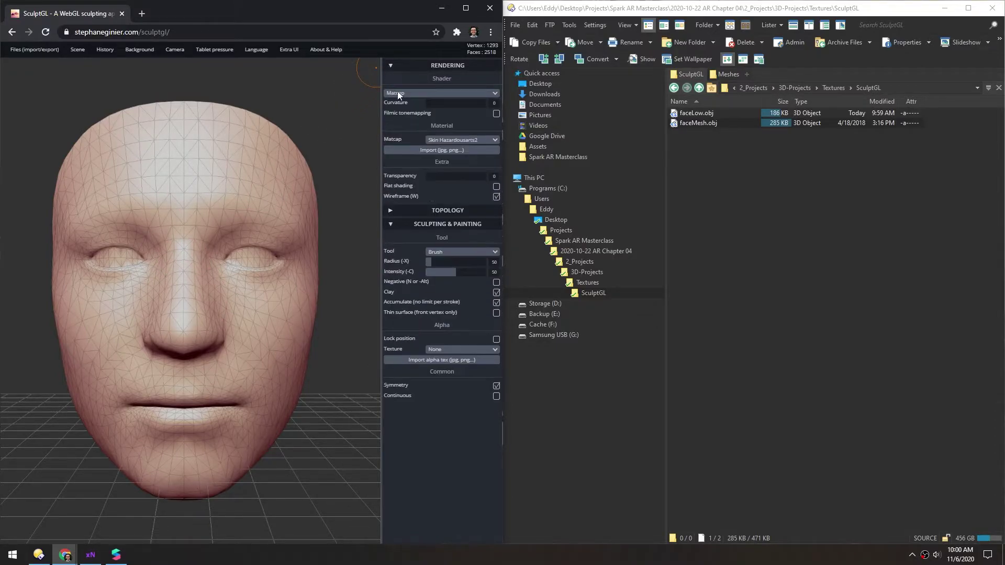
left_click(496, 197)
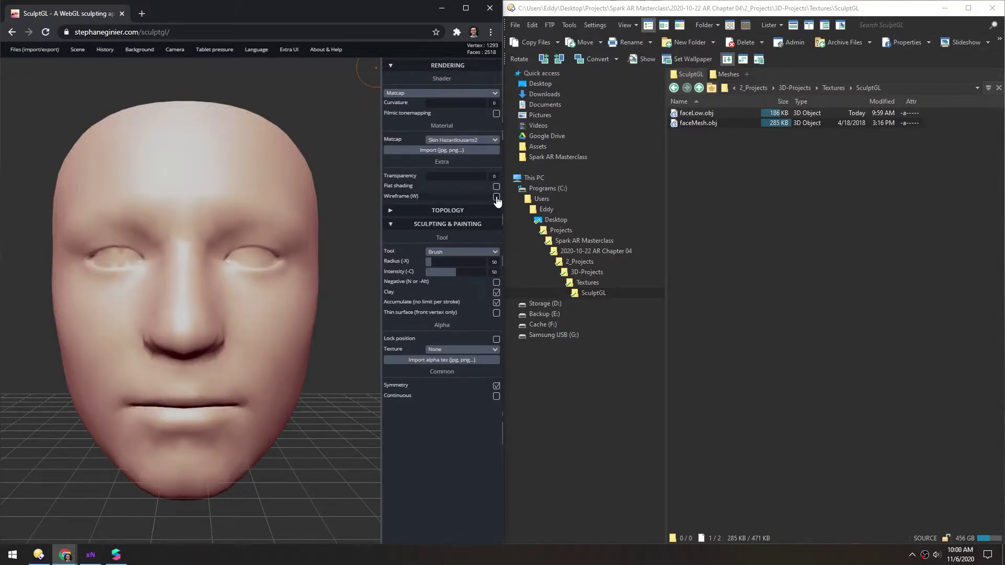
left_click(391, 66)
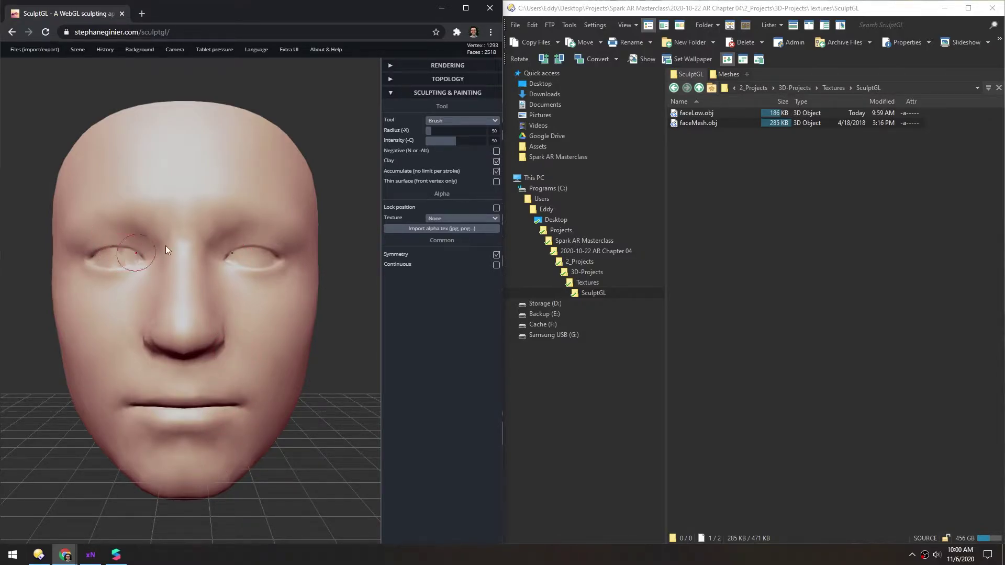
Step: Subdivide the face mesh one multiresolution level, reaching 5103 vertices
left_click(390, 79)
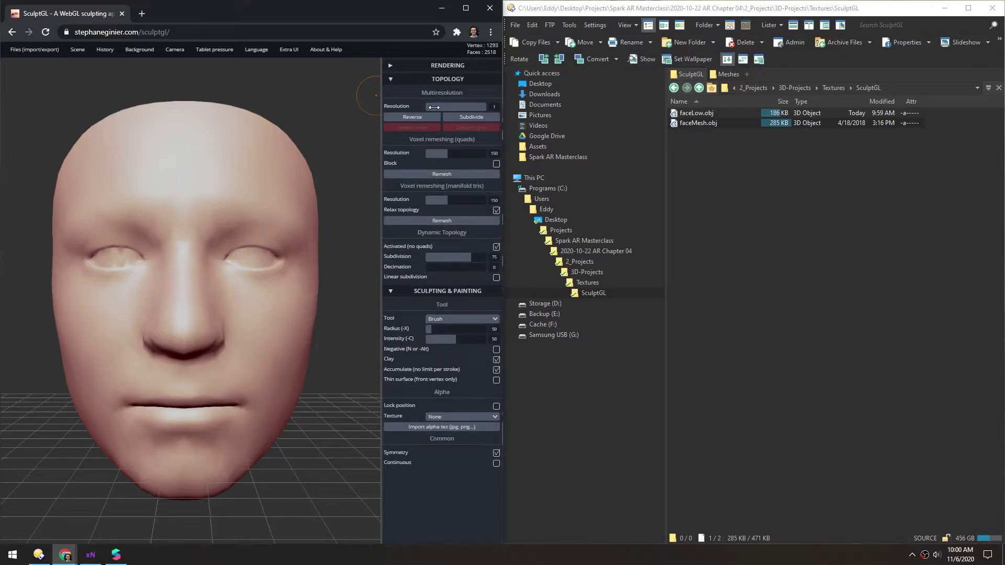
left_click(470, 117)
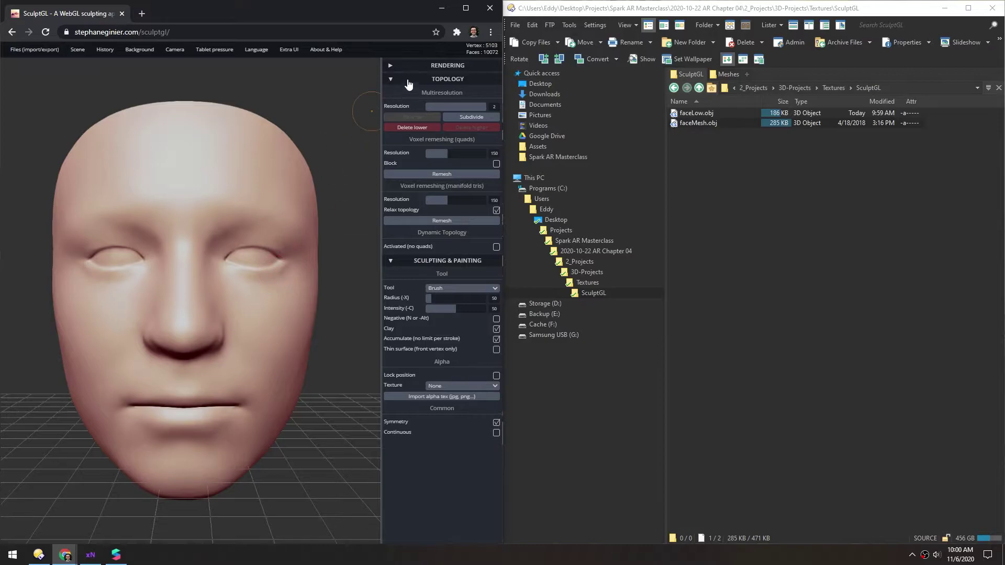
left_click(391, 79)
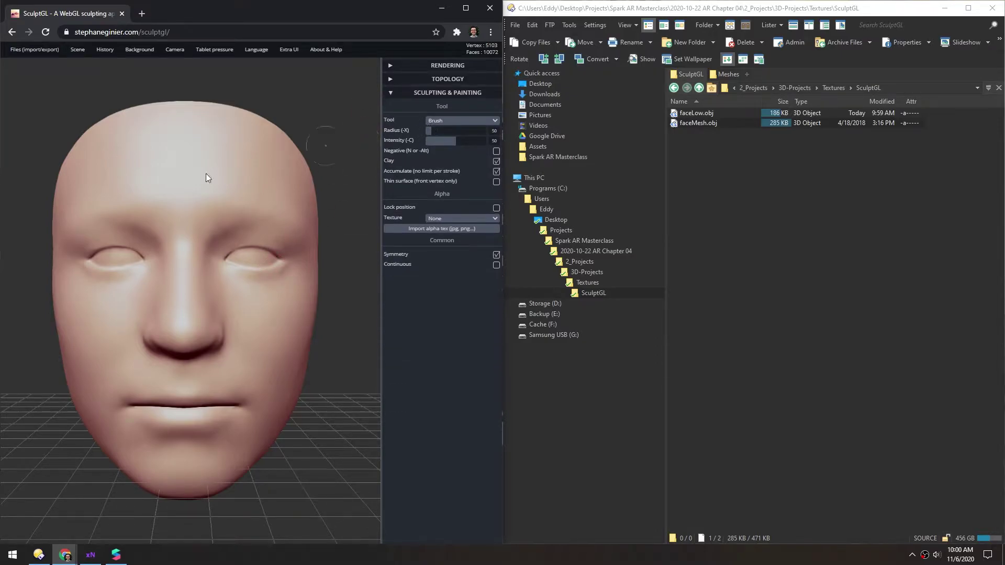
Step: Resize the brush and sculpt raised dots across the forehead, with a larger one at centre
key("x")
key("x")
left_click(159, 199)
left_click(134, 197)
left_click(276, 205)
left_click(294, 214)
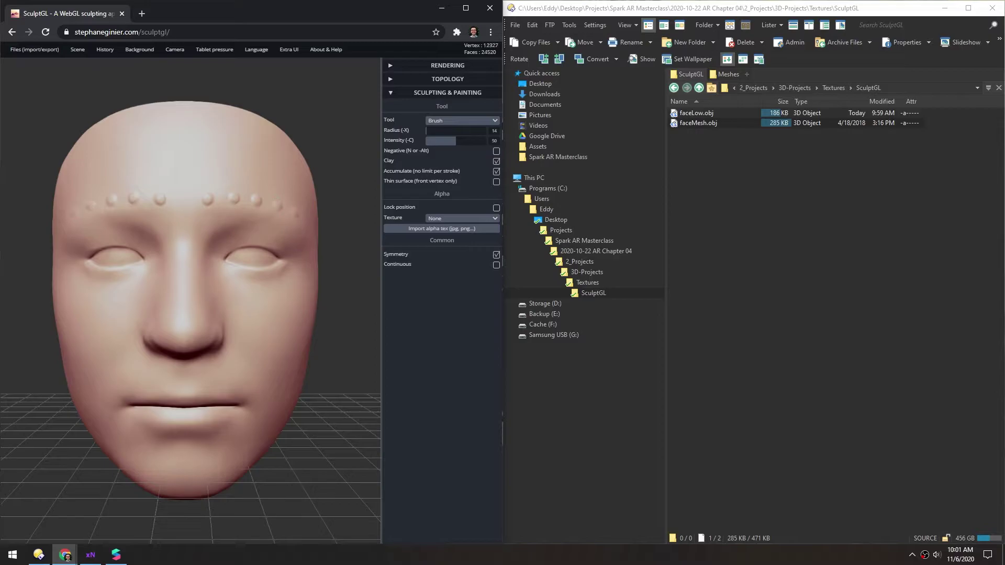
Step: Sculpt vertical ridges on both cheeks, bumps along the lower lip, and ridges below the nose
left_click_drag(184, 199, 185, 197)
mouse_move(243, 317)
left_mouse_down()
mouse_move(244, 335)
mouse_move(255, 338)
left_mouse_up()
mouse_move(267, 318)
left_mouse_down()
mouse_move(268, 338)
mouse_move(278, 318)
left_mouse_up()
left_click(230, 425)
left_click(214, 425)
left_click(170, 424)
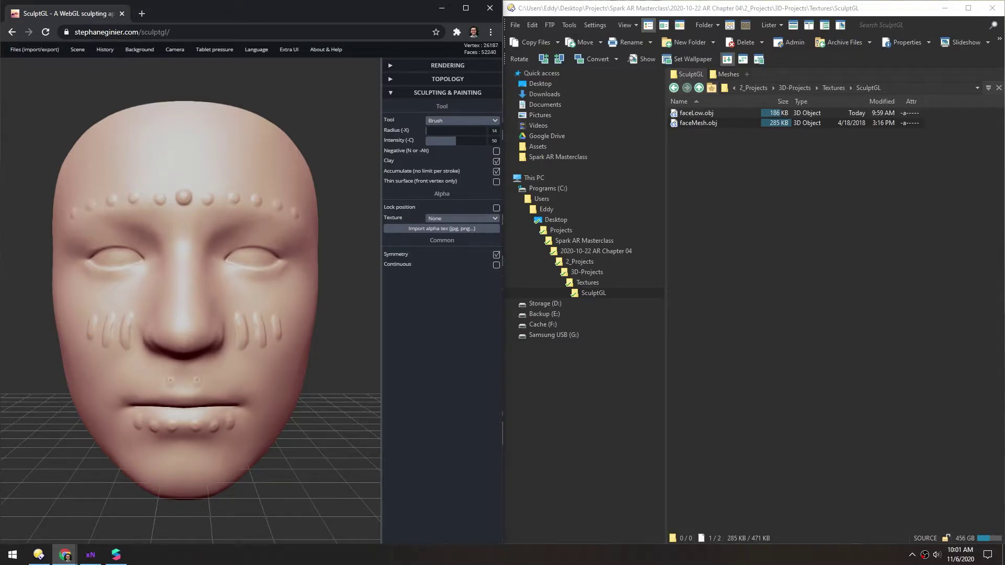
left_click_drag(170, 379, 171, 381)
Step: Export the sculpted face as faceHigh.obj
mouse_move(31, 49)
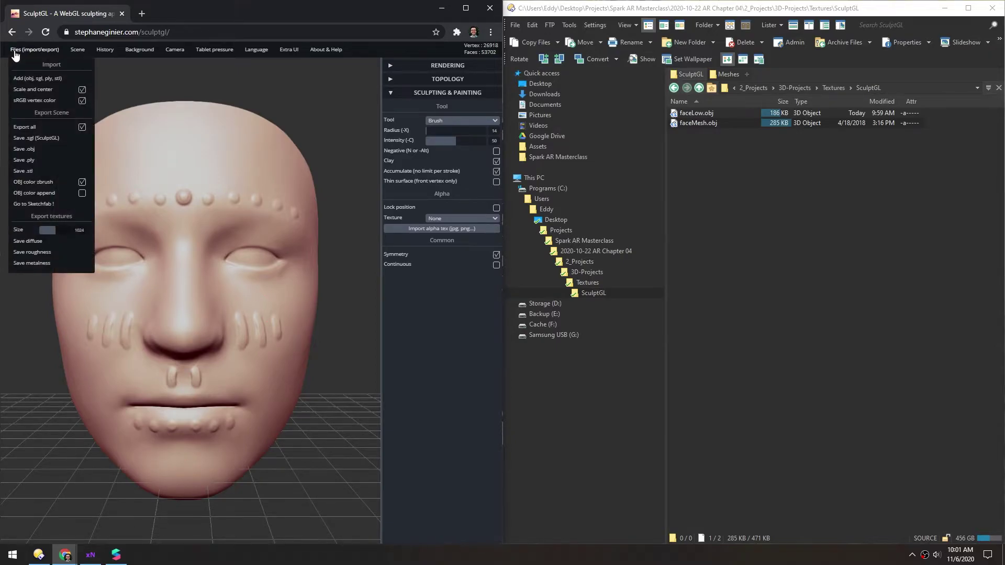
left_click(31, 149)
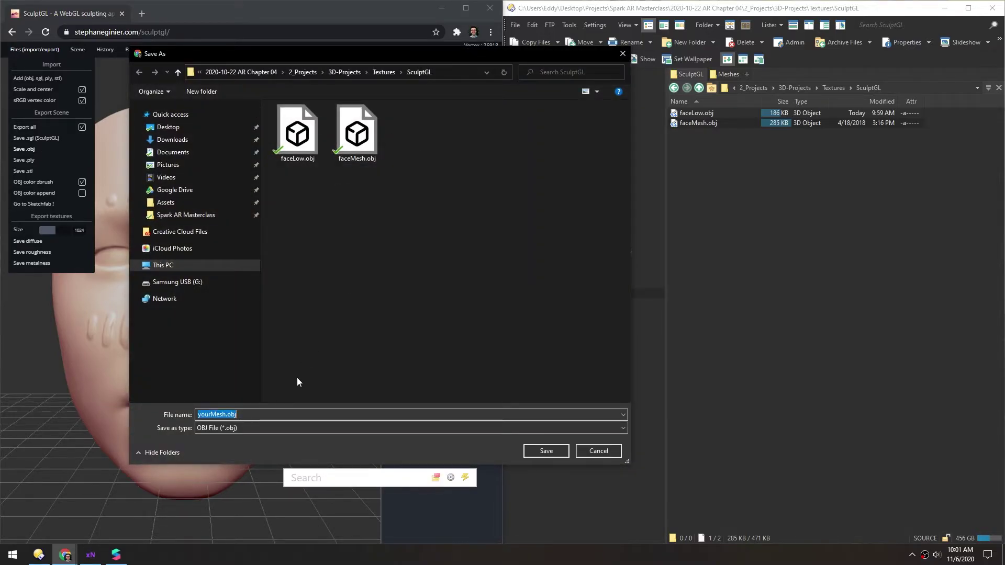
type("faceHigh")
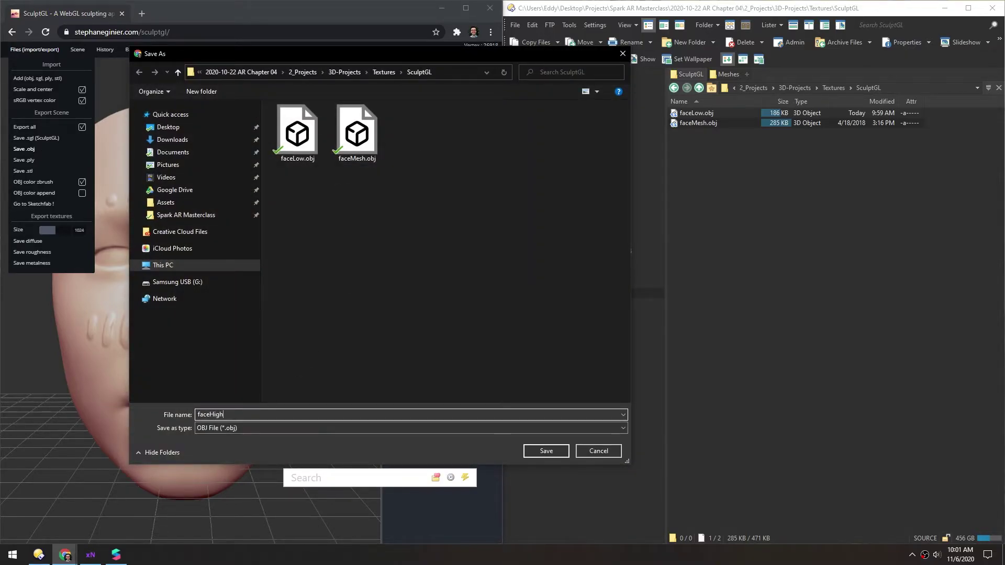
key("Return")
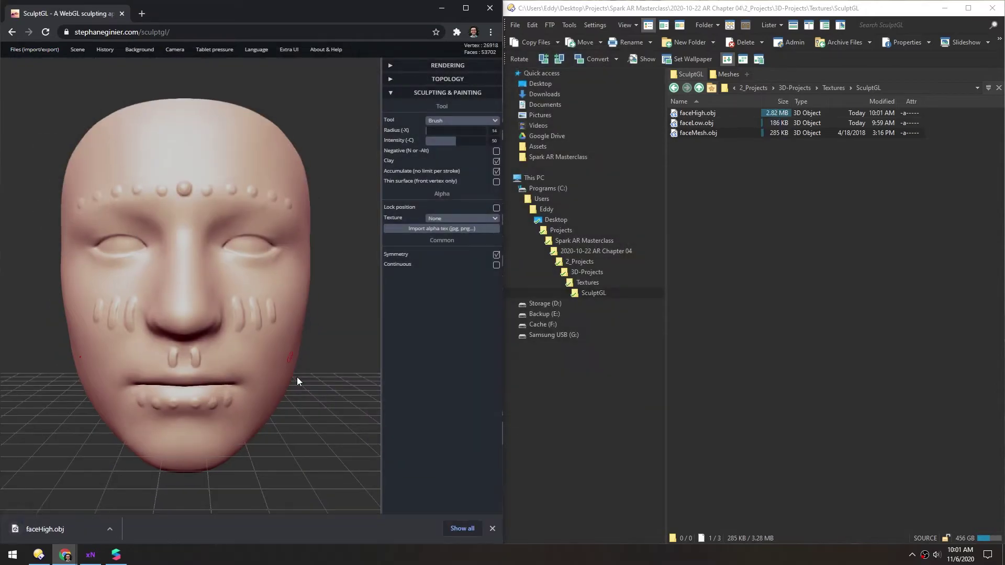
Step: Place xNormal beside the file manager and load faceHigh.obj as the high-definition mesh
left_click(90, 555)
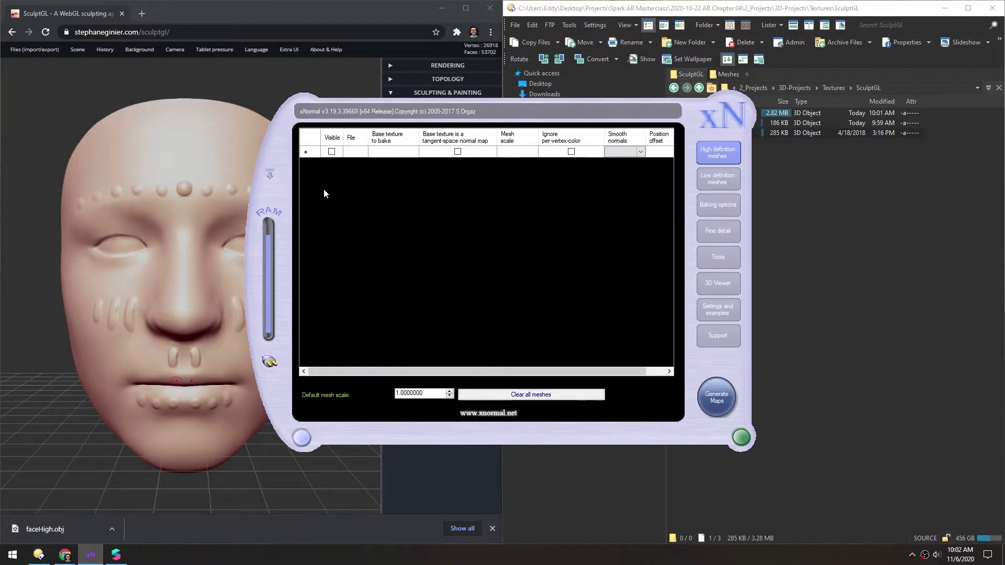
left_click_drag(278, 156, 34, 165)
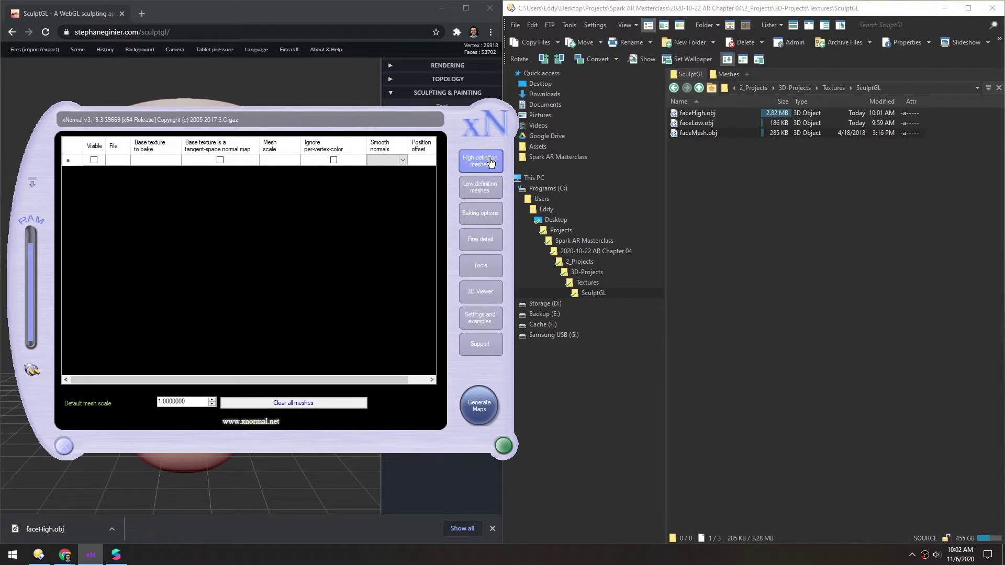
left_click(679, 135)
left_click_drag(687, 113, 207, 234)
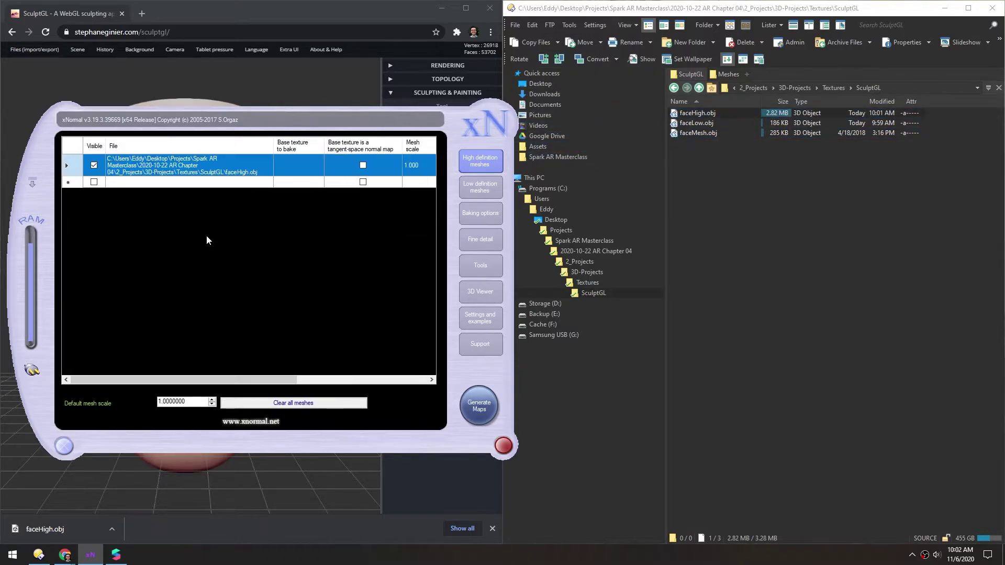
Step: Add faceLow.obj as the low-definition mesh and bring up the baking options
left_click(482, 190)
left_click_drag(686, 123, 241, 241)
left_click(468, 215)
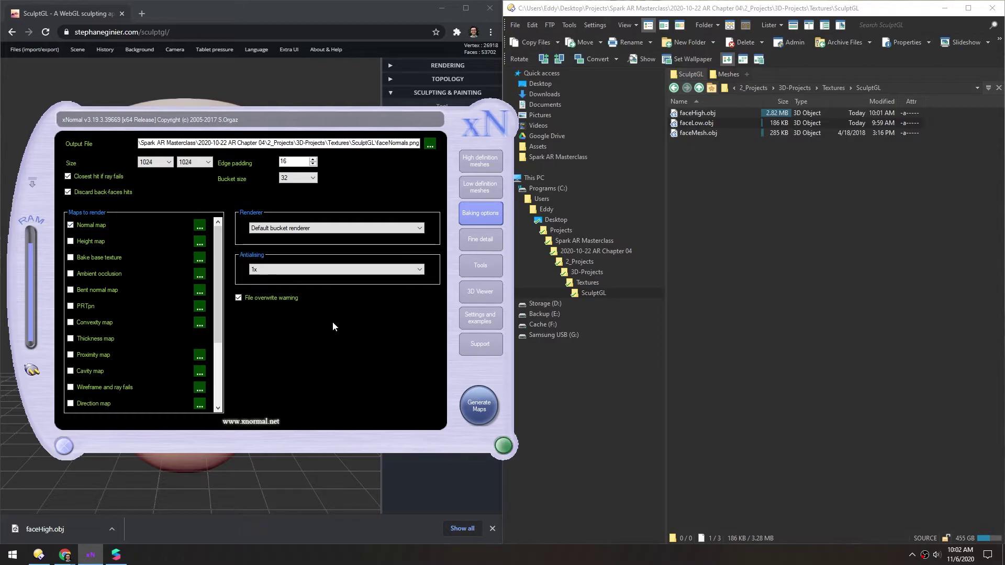
Step: Generate the normal map, producing faceNormals_normals.png, and close its preview
left_click(480, 408)
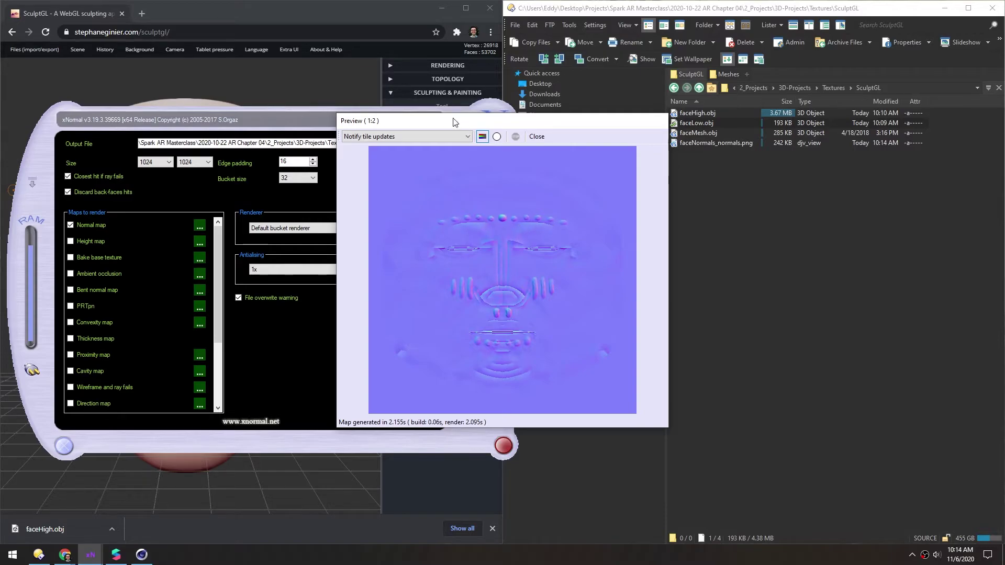
left_click(534, 137)
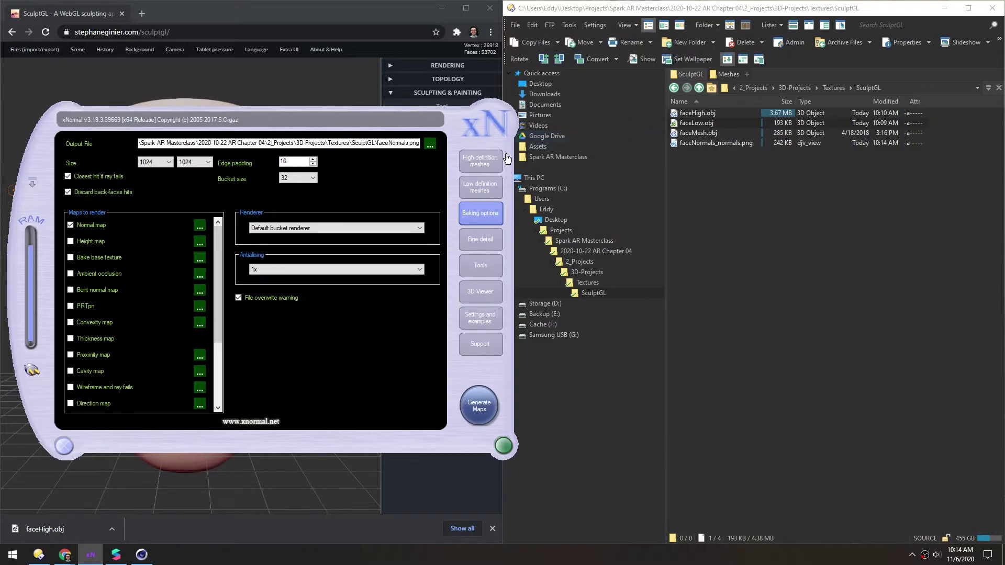
Step: Set faceLow.obj's smooth normals to Average normals
left_click(478, 190)
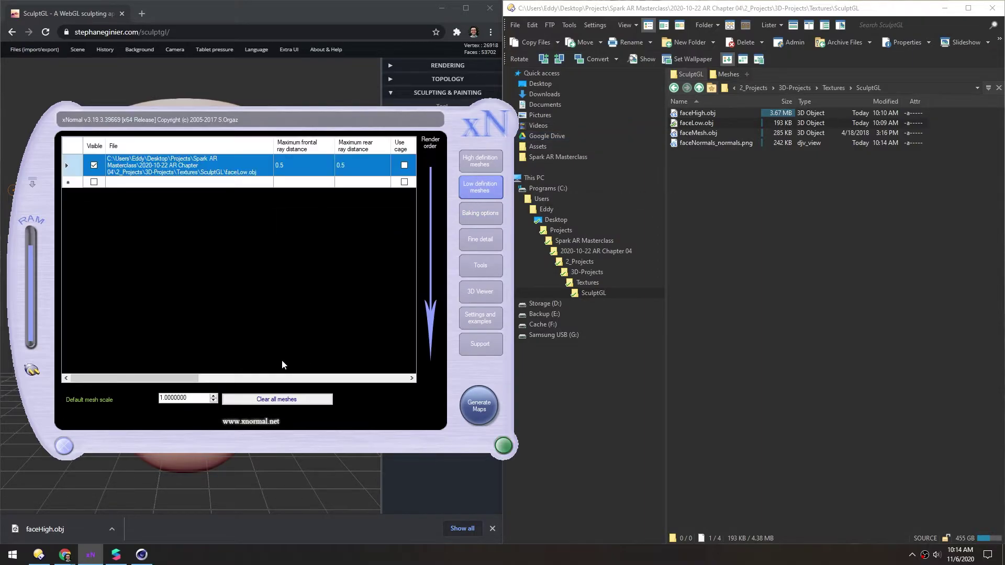
left_click_drag(137, 378, 224, 378)
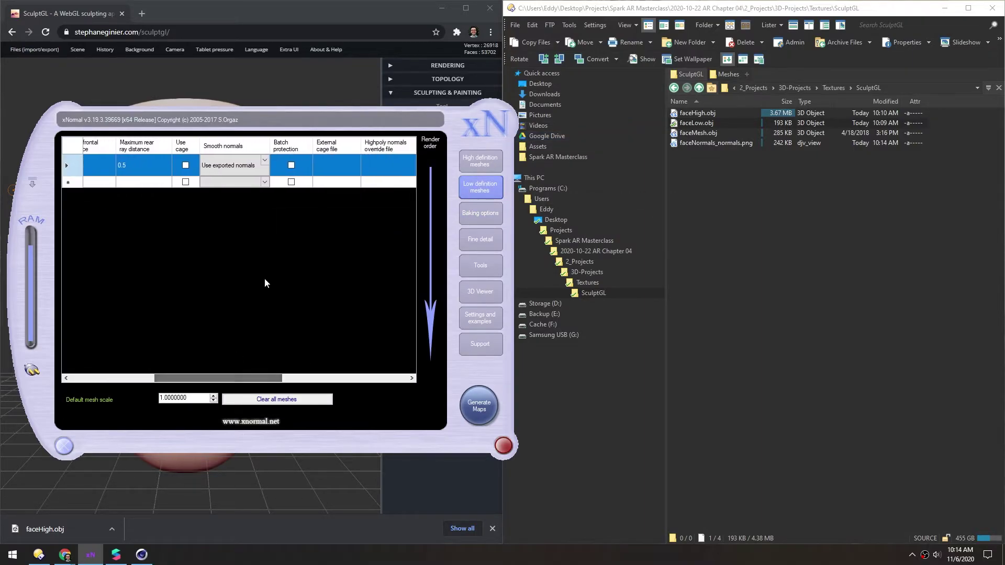
left_click(238, 165)
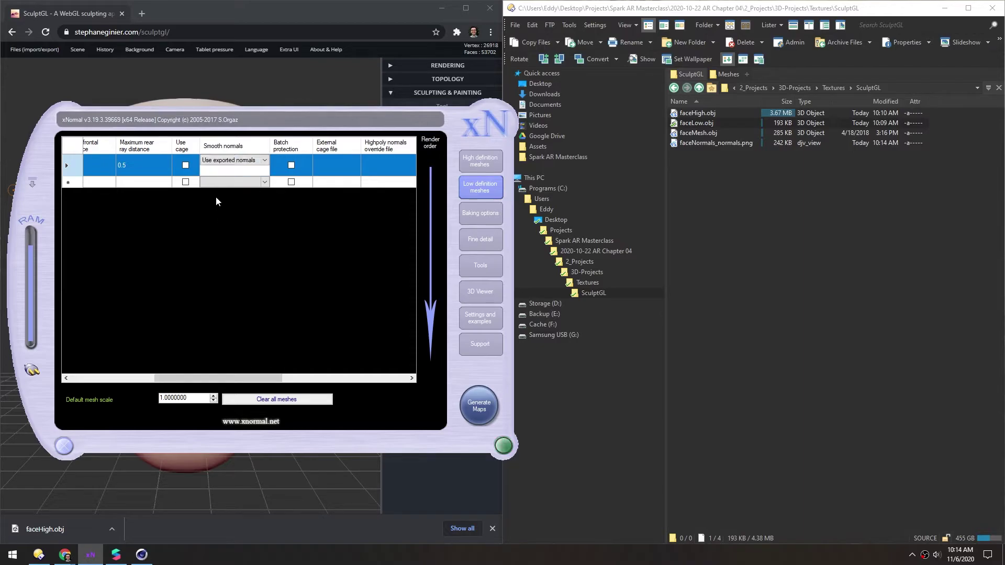
left_click(229, 161)
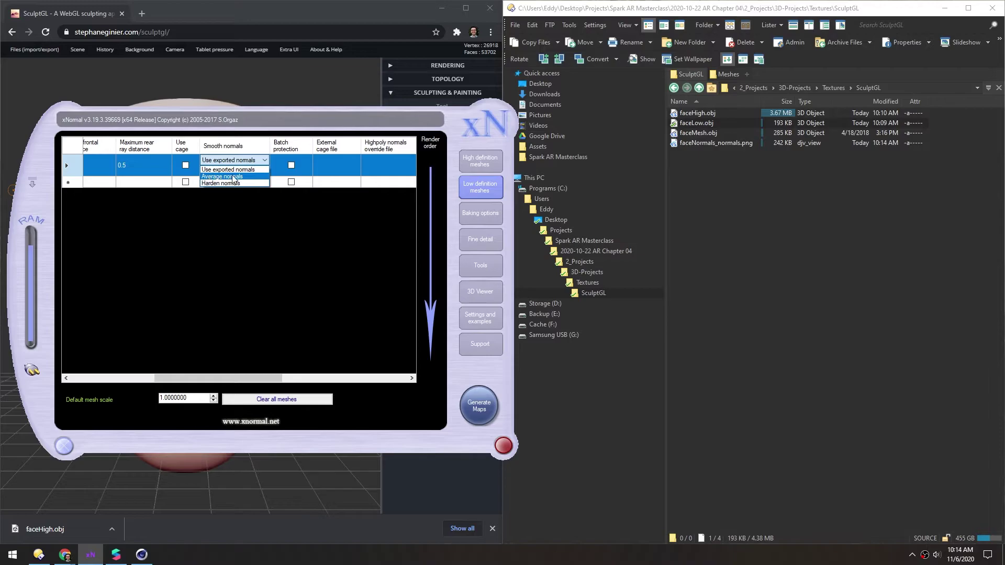
left_click(230, 177)
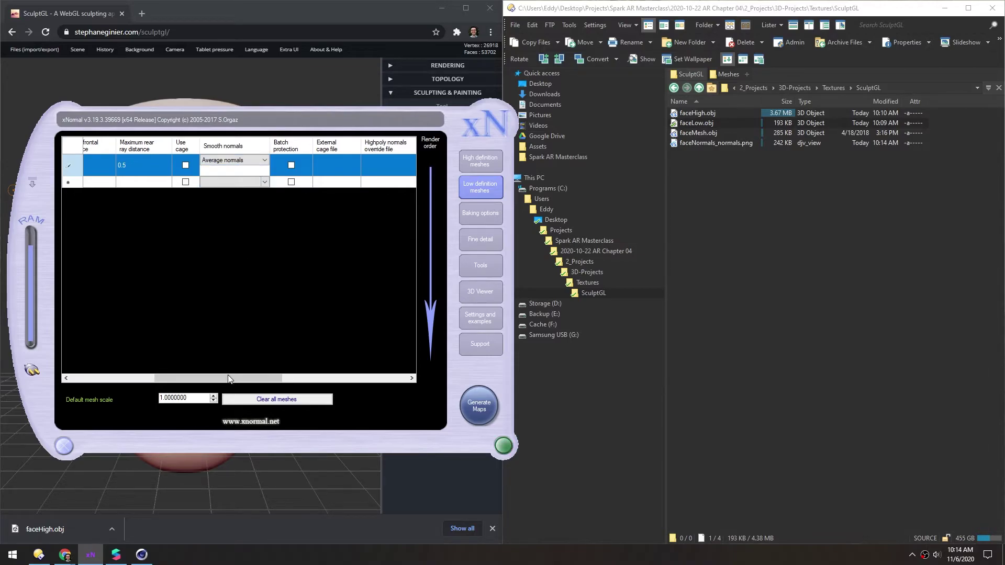
left_click_drag(229, 378, 106, 374)
Step: Re-bake the normal map, overwriting faceNormals_normals.png, and close the preview
left_click(475, 219)
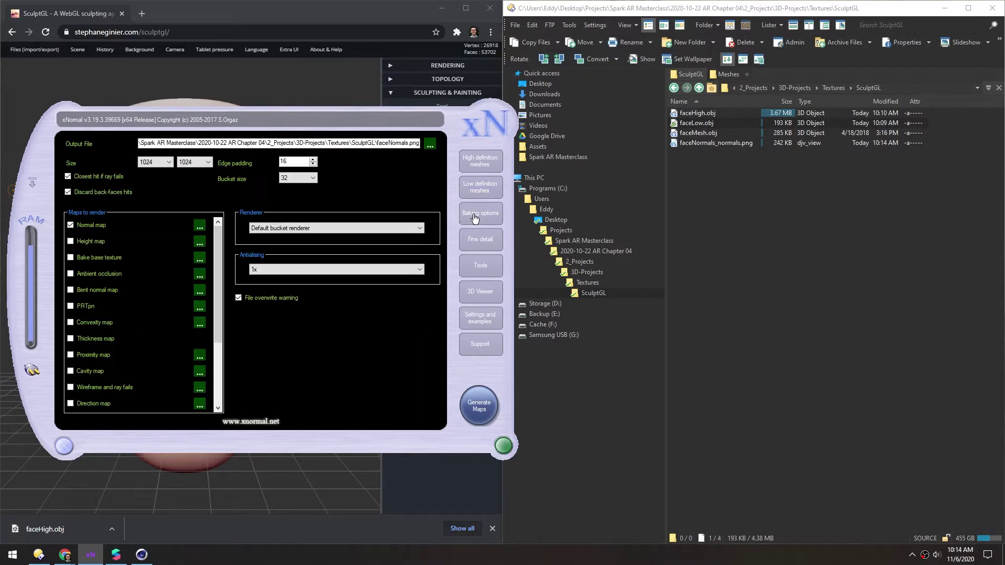
left_click(474, 398)
key("Return")
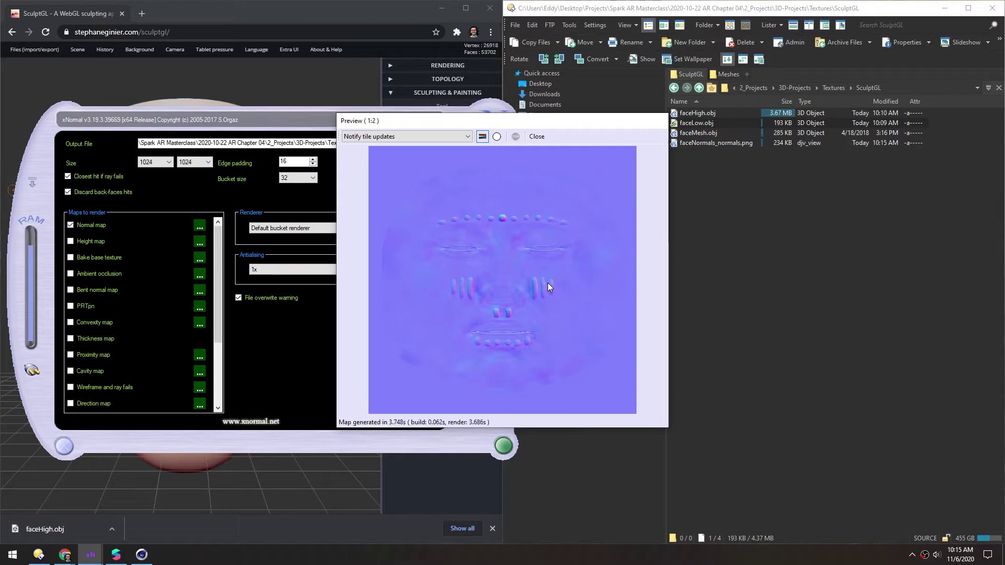
left_click(536, 137)
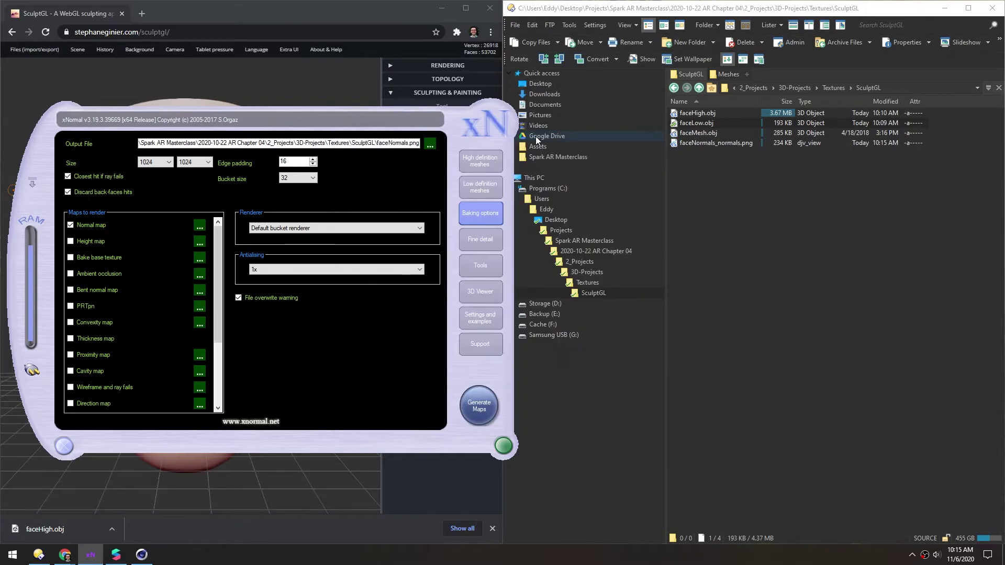
Step: Inspect faceNormals_normals.png and import it into Spark AR Studio's assets
left_click(117, 556)
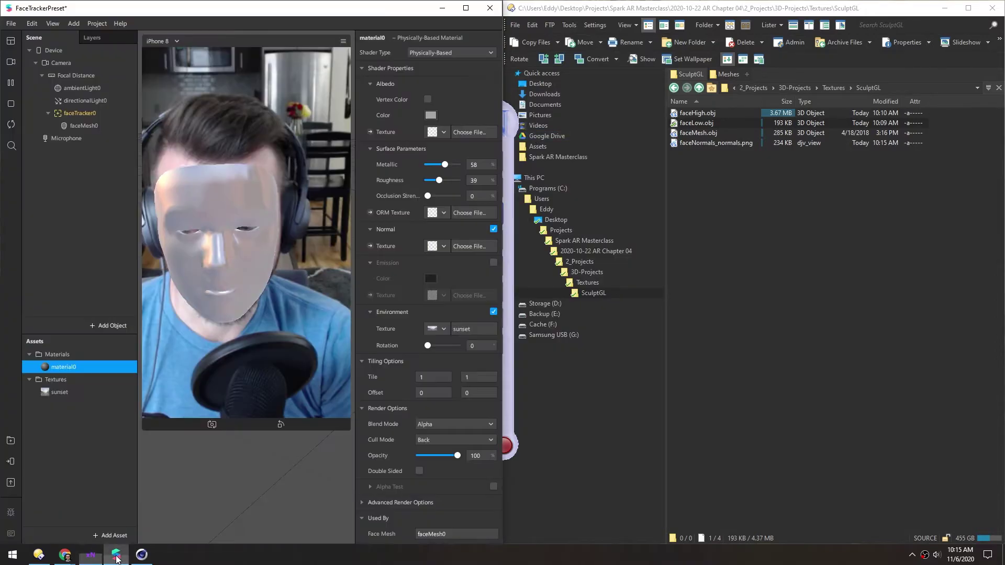
double_click(681, 143)
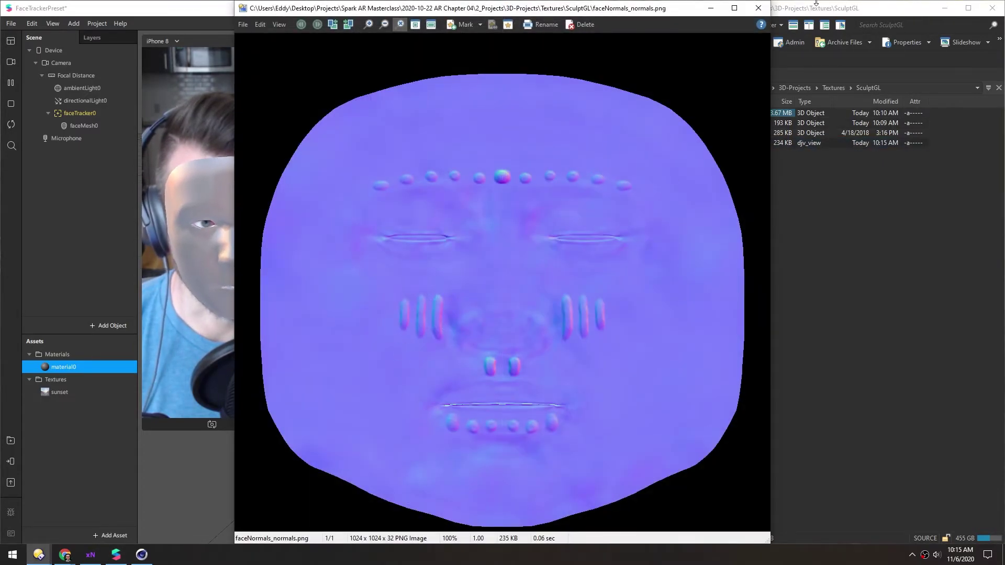
left_click(758, 8)
left_click_drag(672, 143, 80, 427)
Step: Assign faceNormals_normals as material0's Normal texture
left_click(45, 367)
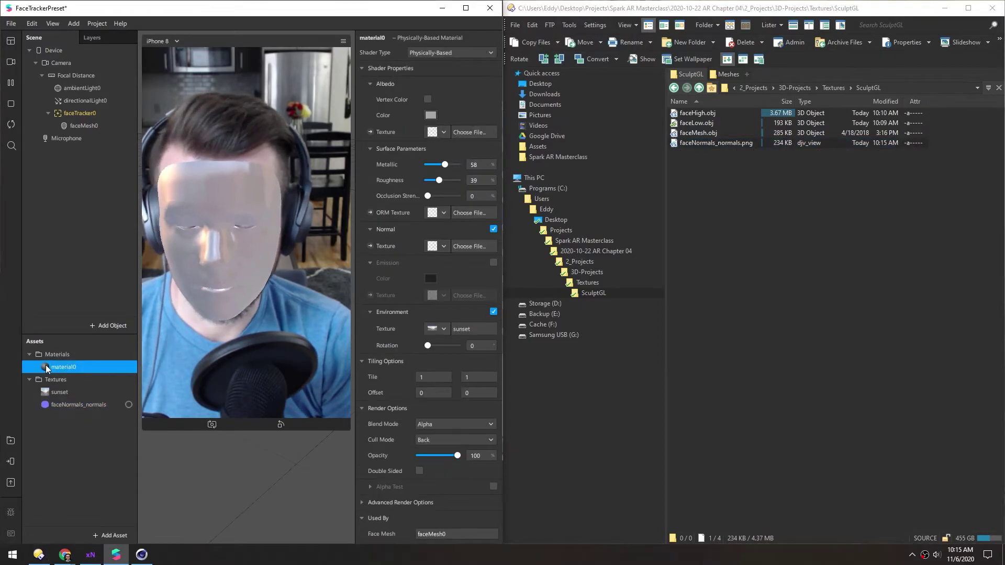
left_click(444, 246)
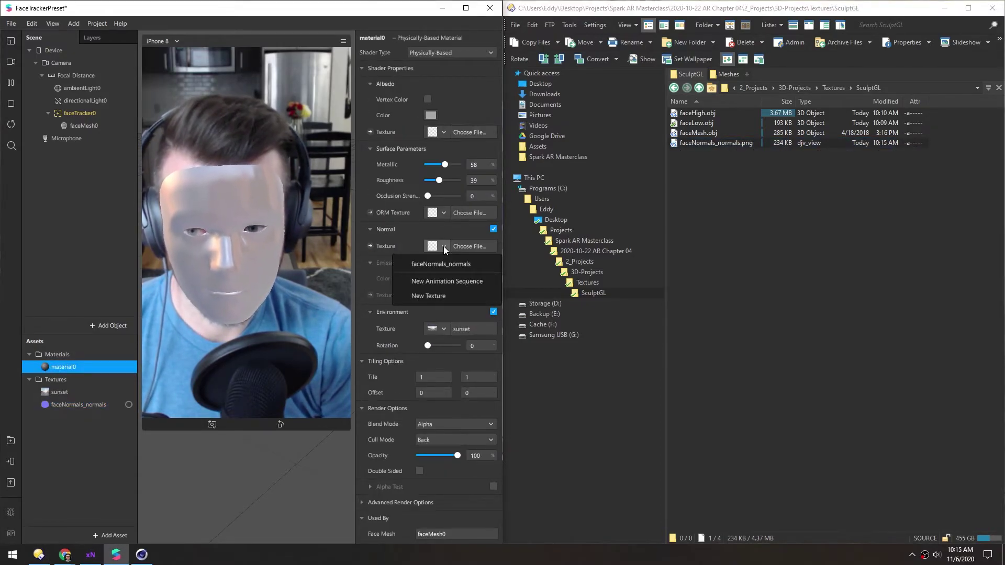
left_click(424, 265)
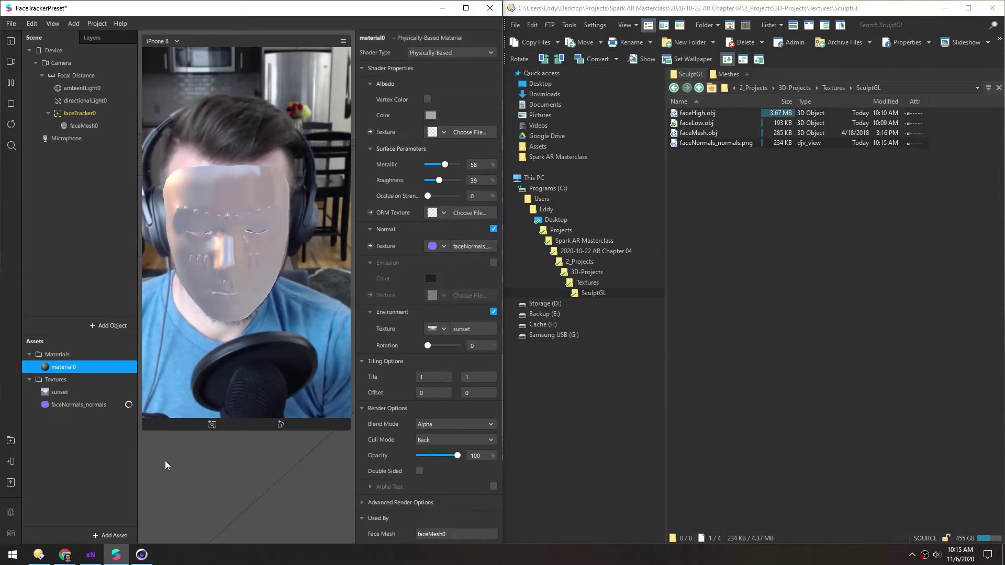
Step: Regenerate the xNormal maps, then select faceMesh.obj in the file manager
left_click(89, 555)
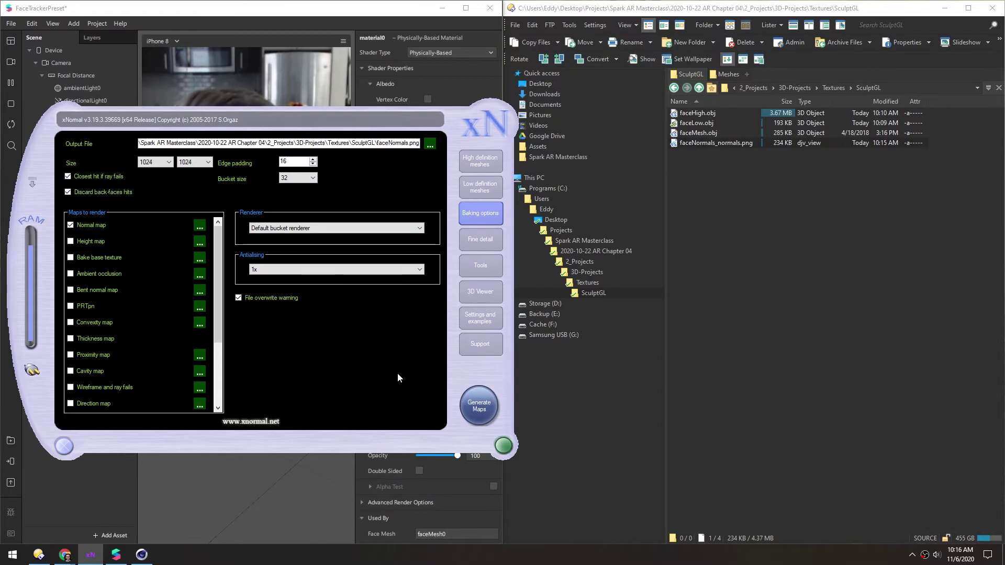
left_click(481, 414)
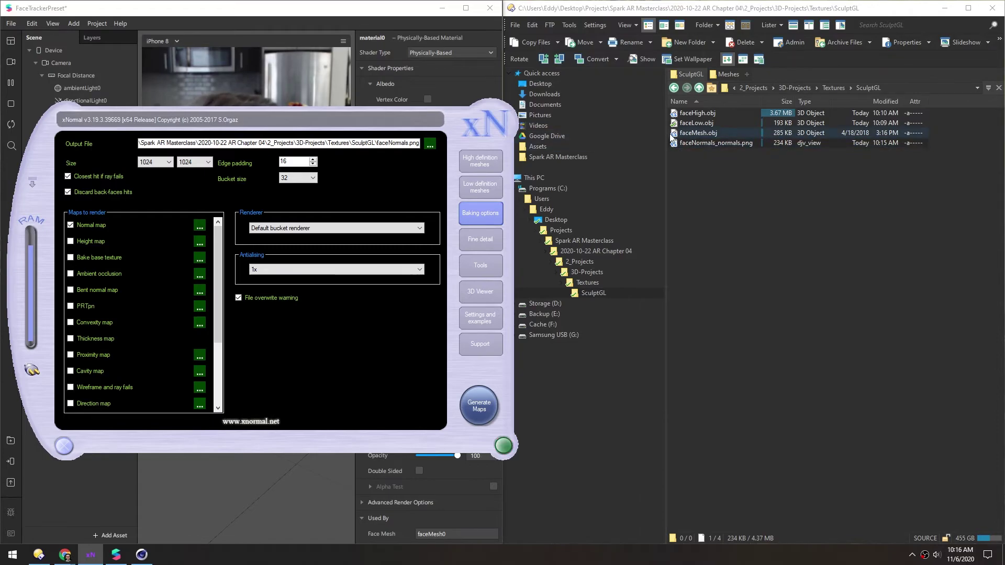
left_click(699, 135)
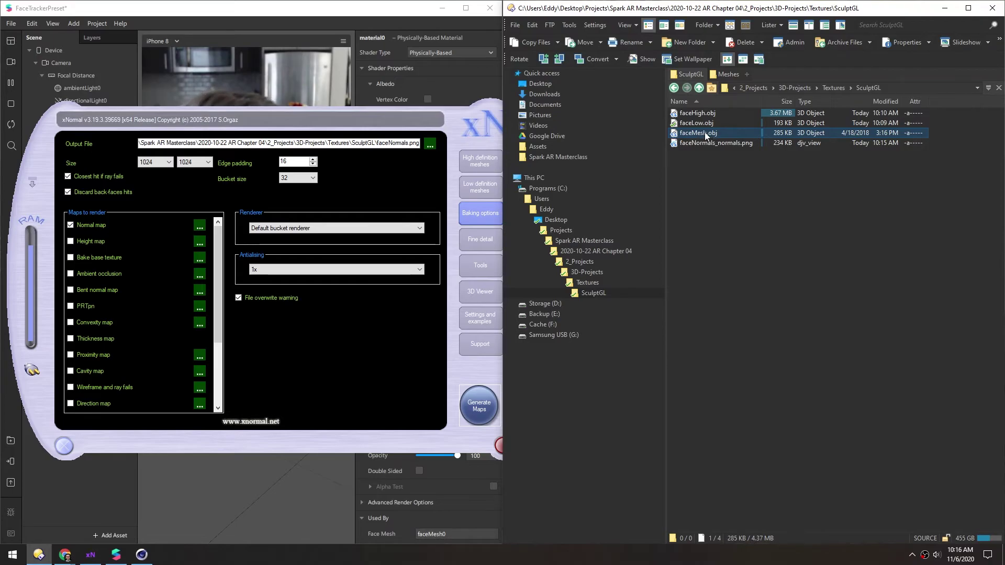
Step: Drag faceMesh.obj from the SculptGL folder into Cinema 4D and accept the default OBJ import
left_click(141, 556)
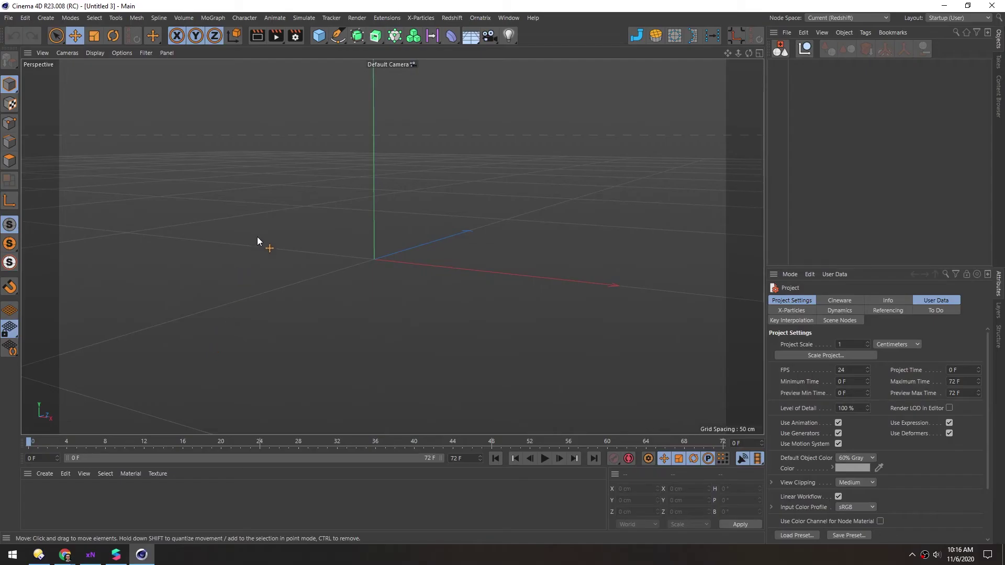
left_click(38, 555)
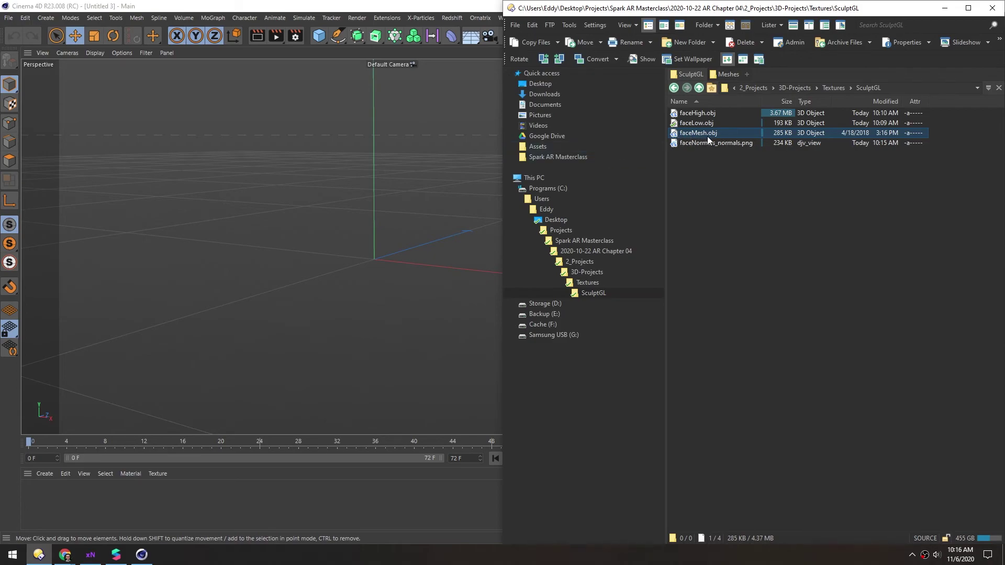
left_click_drag(675, 135, 302, 245)
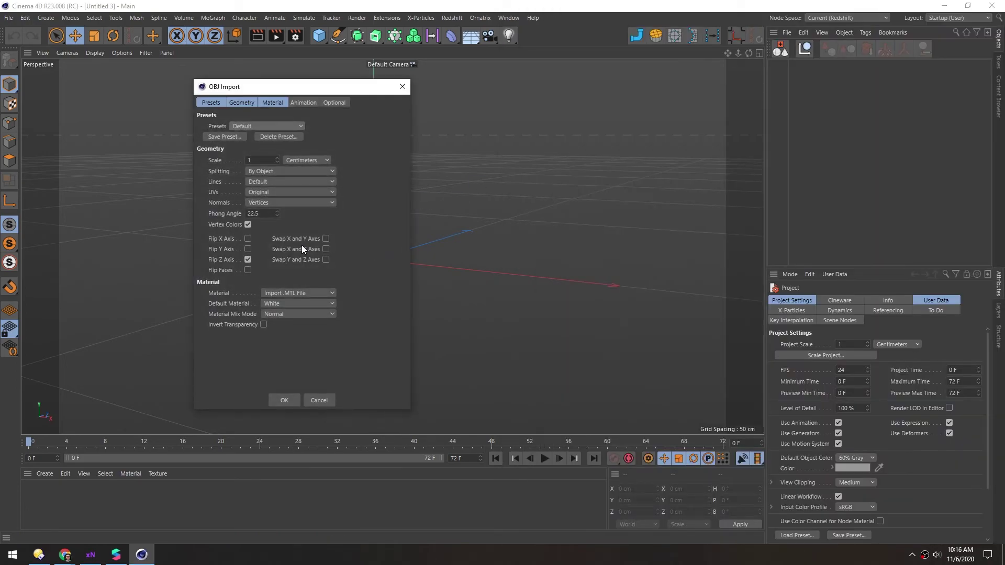
left_click(280, 400)
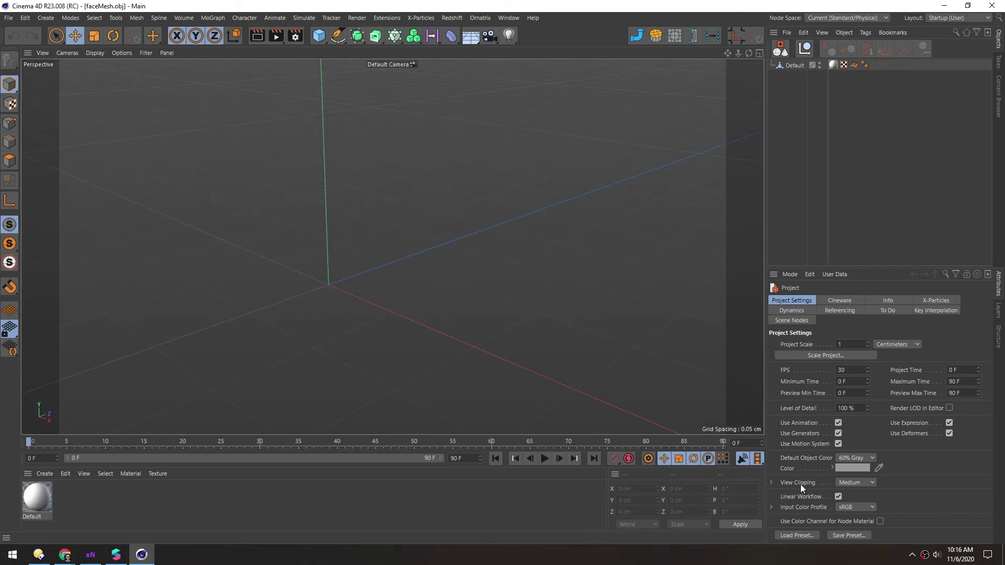
Step: Set the project's View Clipping to Tiny so the small face mesh displays
left_click(837, 483)
left_click(846, 417)
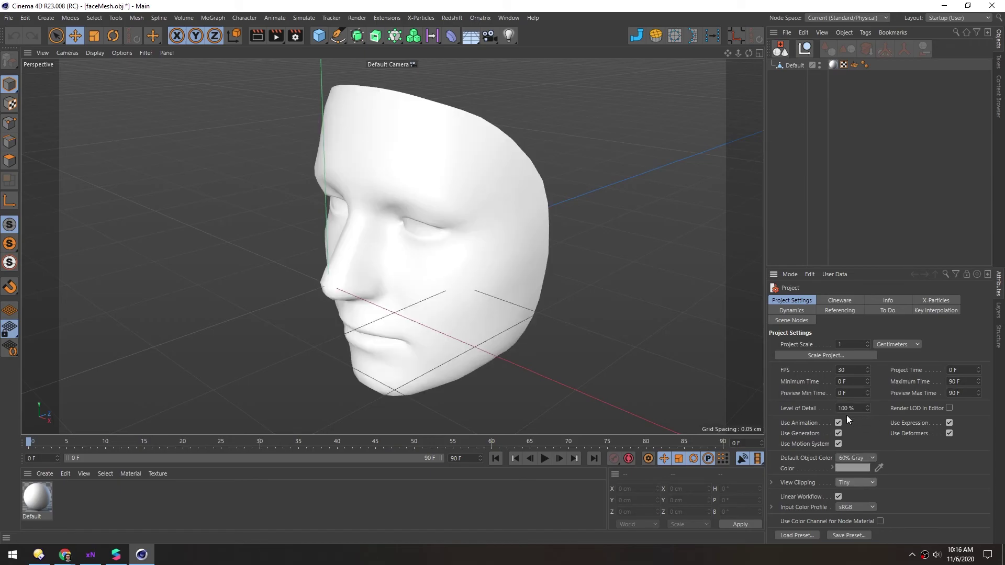
scroll(430, 278, "down", 6)
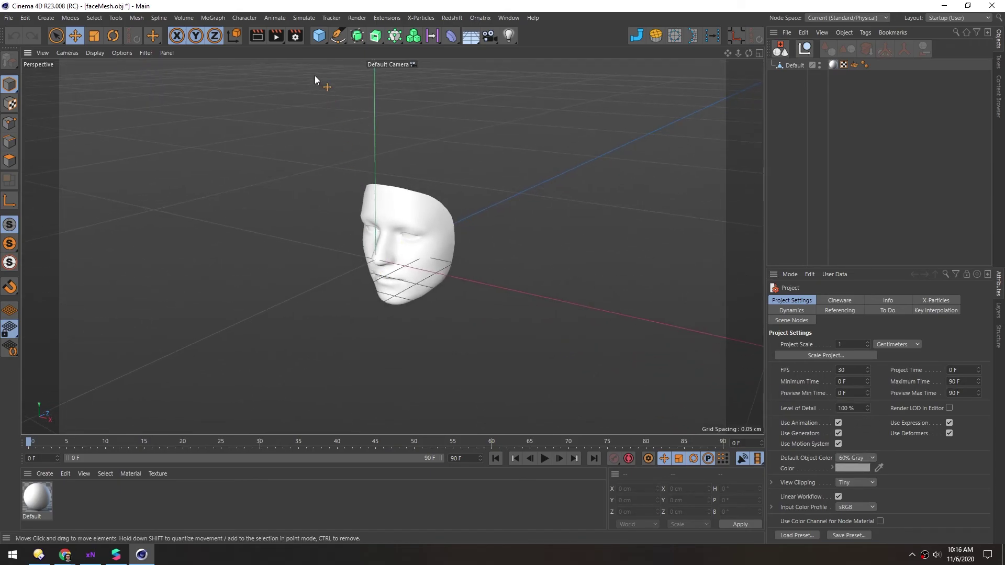
Step: Add a 180 cm Figure object and zoom to compare it with the face mesh
left_click(321, 37)
left_click(464, 106)
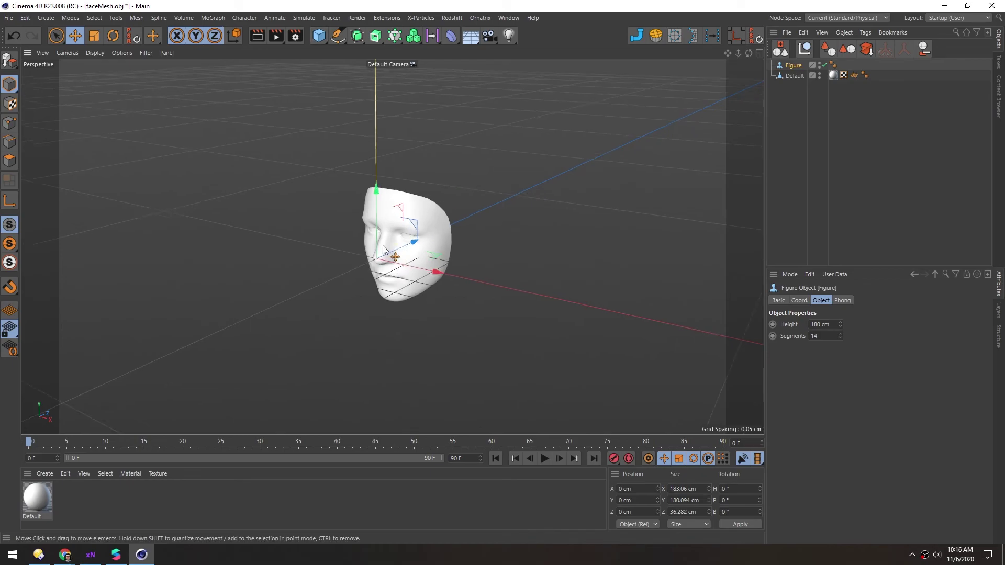
scroll(394, 242, "down", 5)
scroll(393, 243, "down", 8)
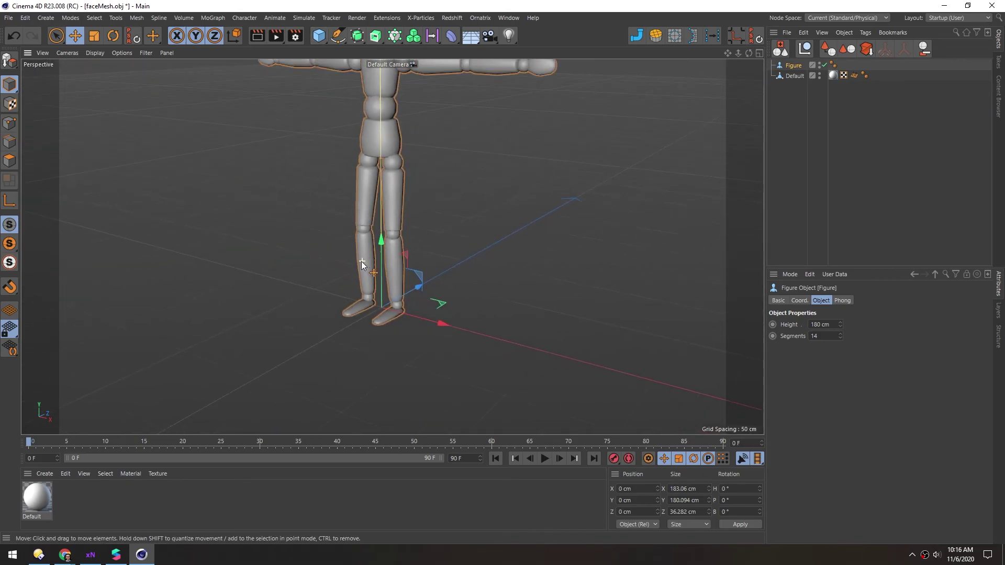
scroll(426, 312, "up", 15)
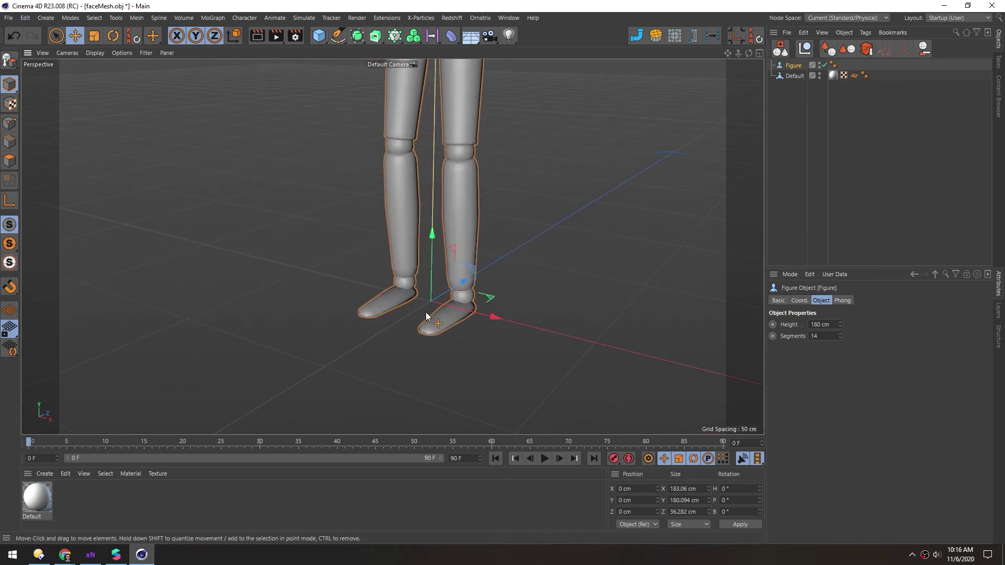
scroll(442, 293, "down", 8)
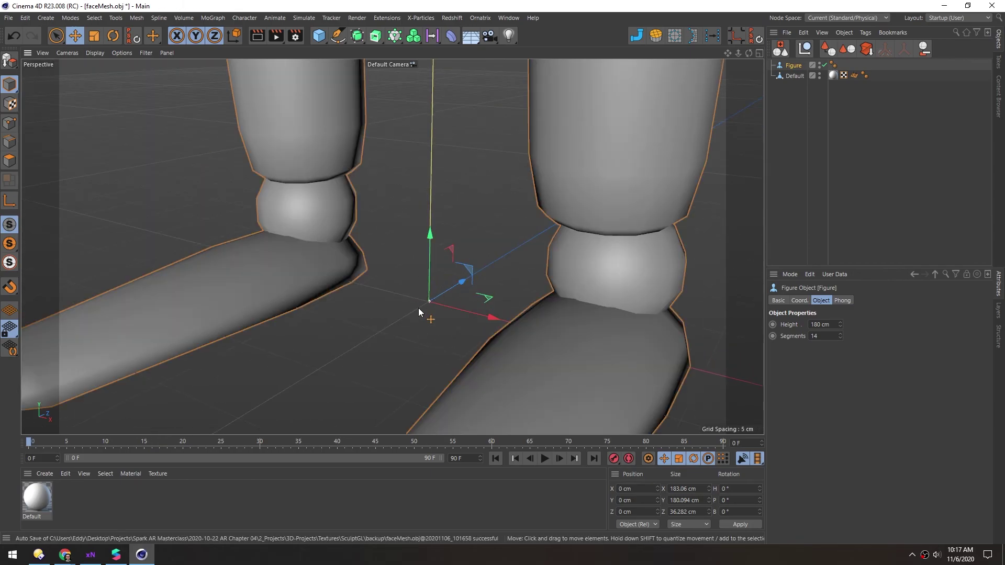
scroll(423, 308, "up", 3)
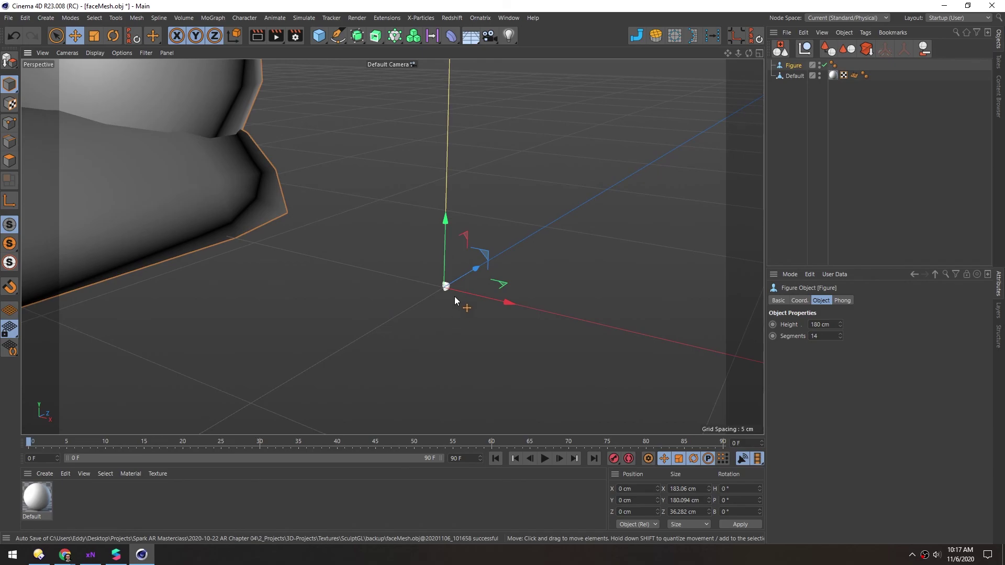
scroll(455, 297, "down", 3)
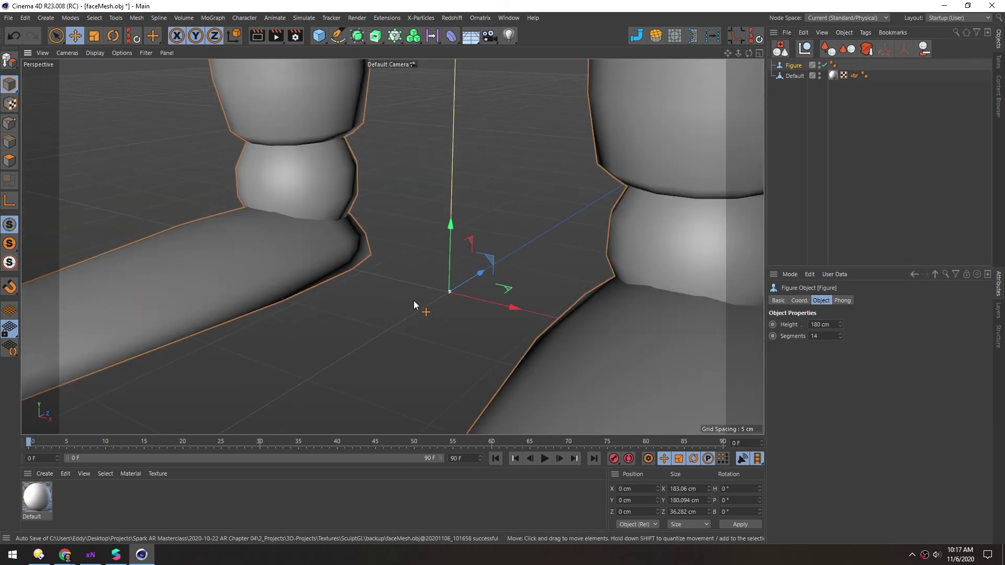